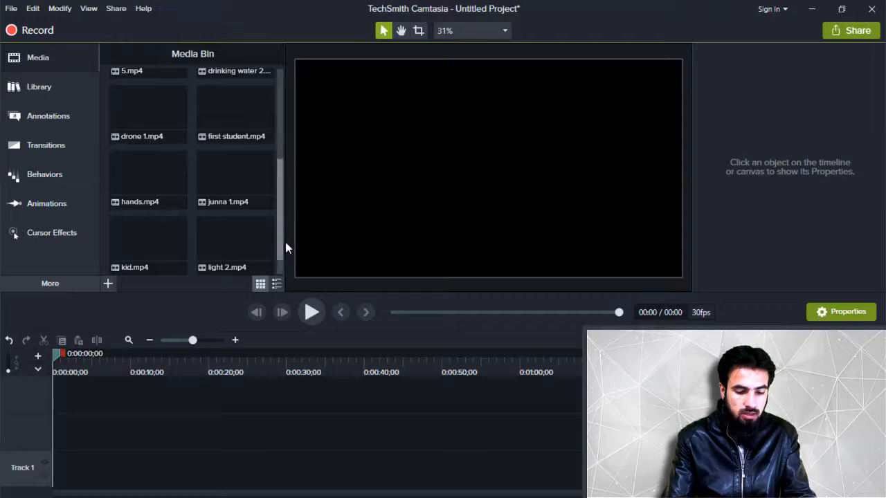
Step: Add all clips in the Media Bin to the timeline, keeping the project at 30 FPS
left_click_drag(280, 237, 282, 115)
left_click(170, 116)
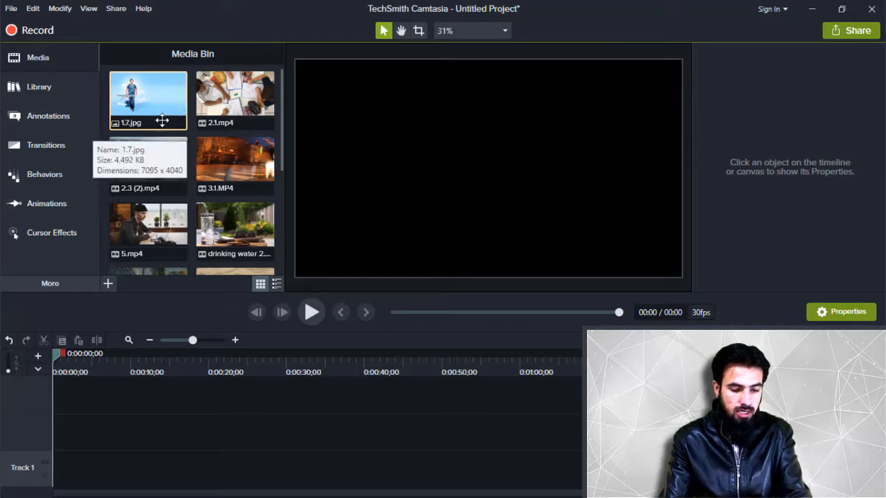
key("ctrl+a")
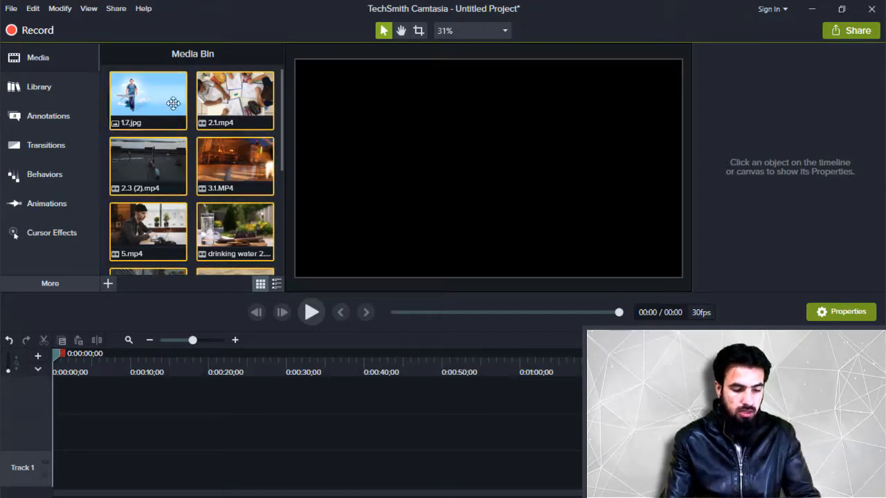
right_click(173, 103)
left_click(145, 114)
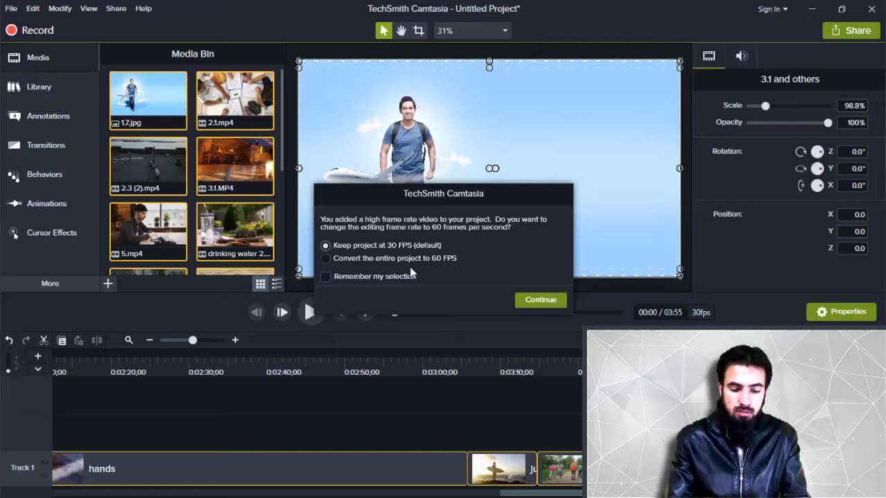
left_click(519, 301)
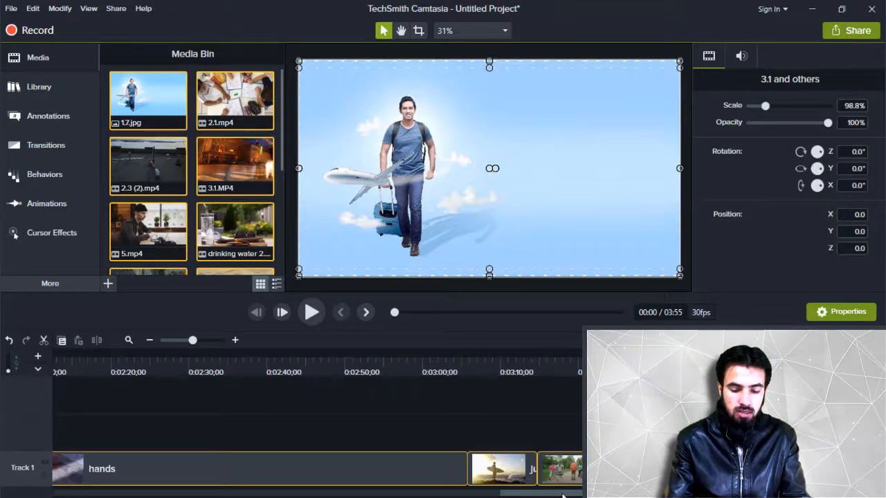
mouse_move(562, 495)
left_mouse_down()
mouse_move(115, 496)
mouse_move(576, 494)
left_mouse_up()
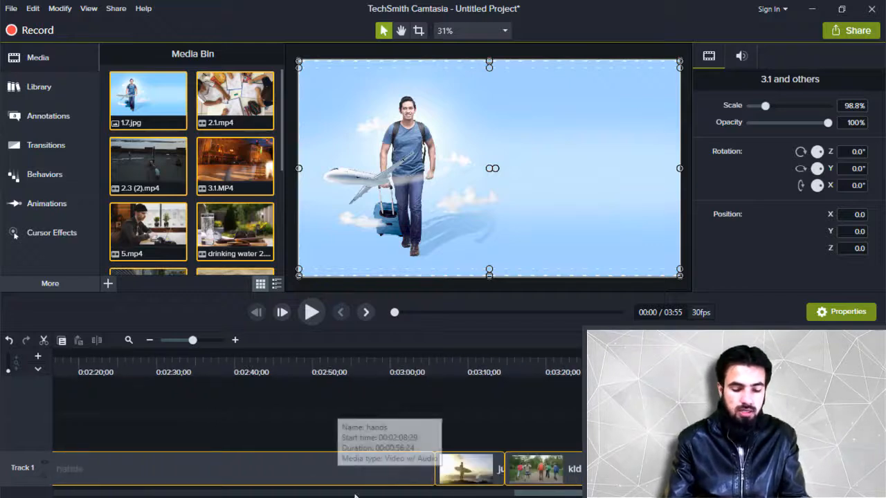
left_click_drag(551, 495, 2, 490)
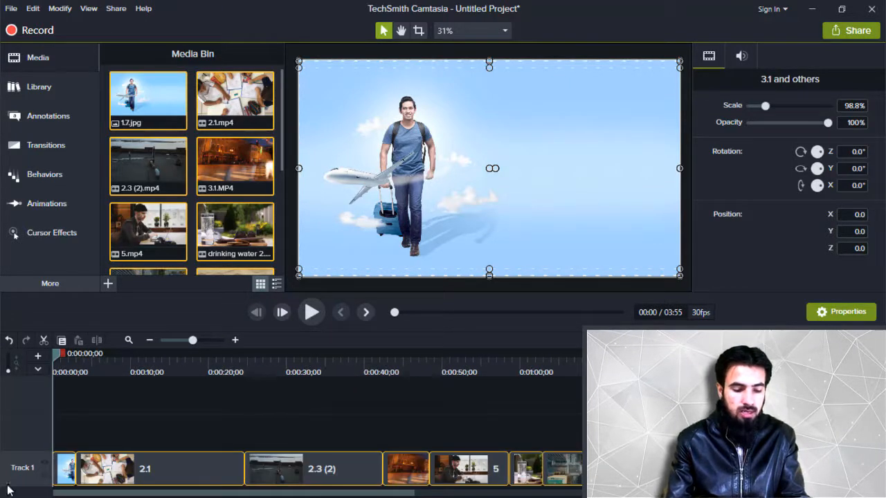
Step: Add the asweetfeeling music track from the library at the timeline start and check where it ends against the clips
left_click(52, 92)
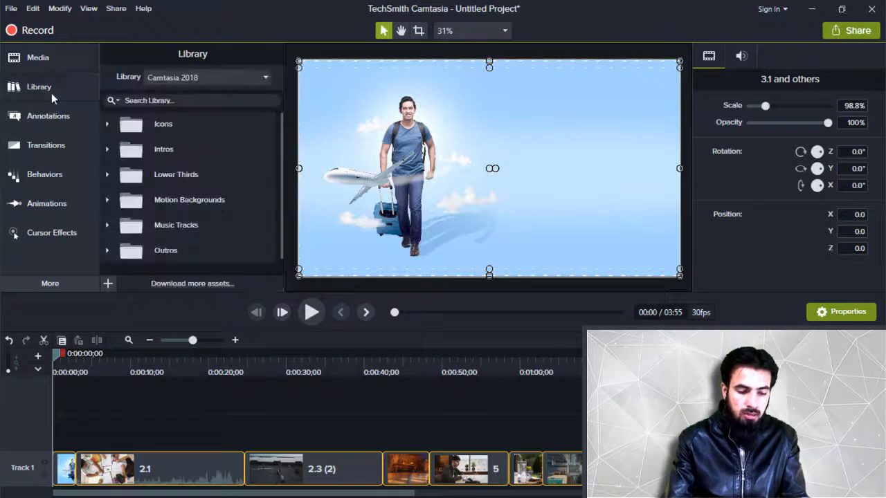
left_click(107, 225)
scroll(164, 243, "down", 1)
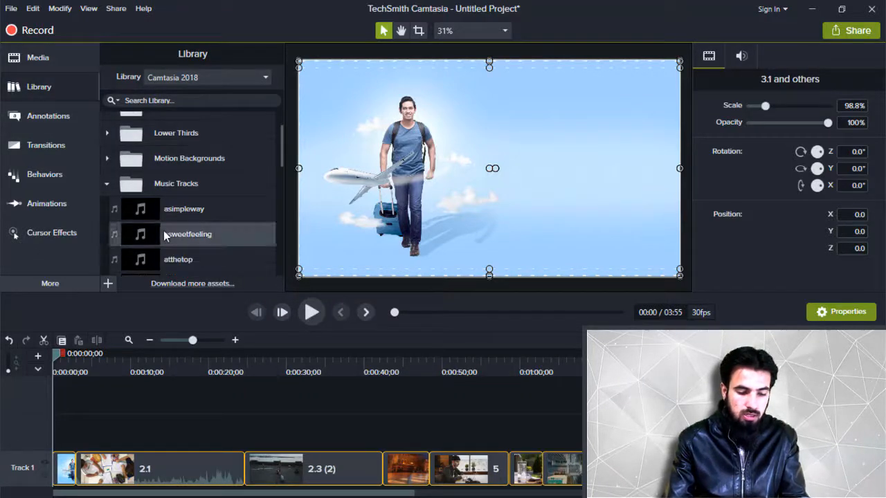
right_click(164, 231)
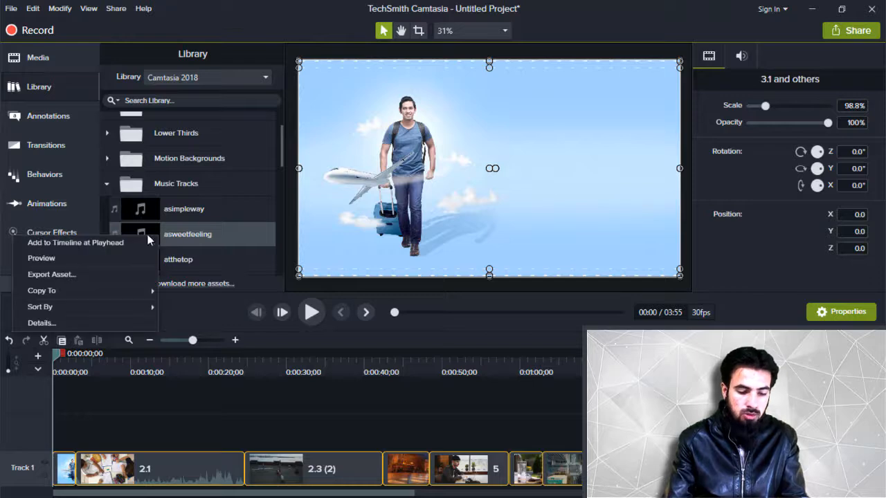
left_click(96, 243)
left_click(246, 414)
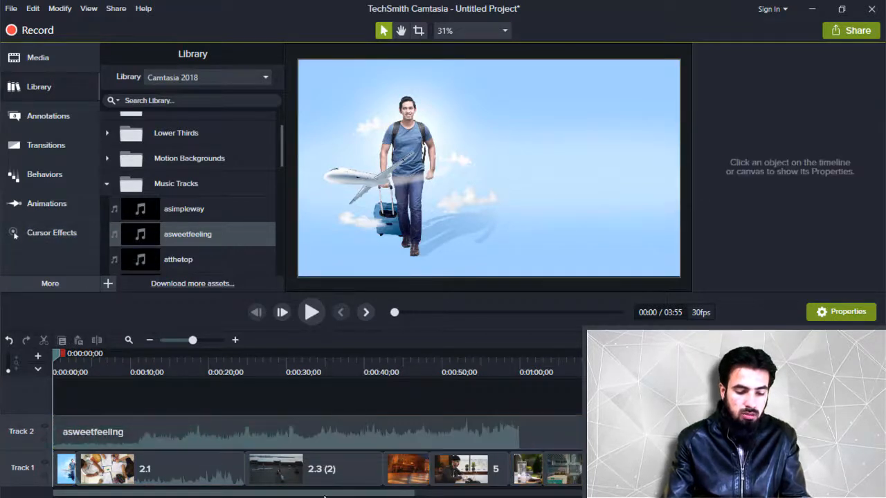
left_click_drag(325, 495, 715, 496)
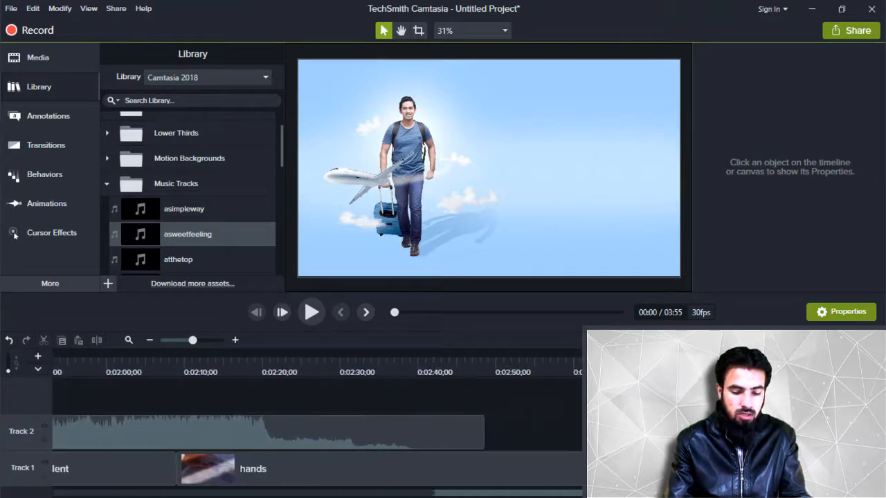
left_click(395, 440)
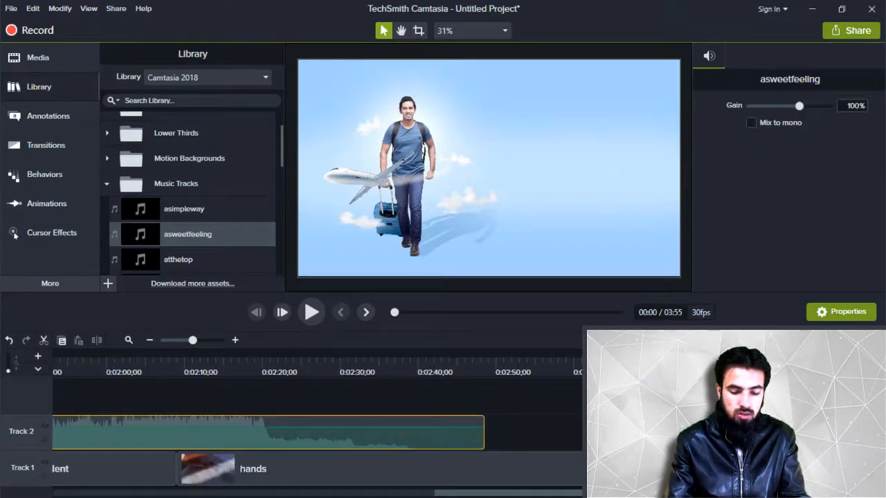
left_click_drag(512, 494, 30, 482)
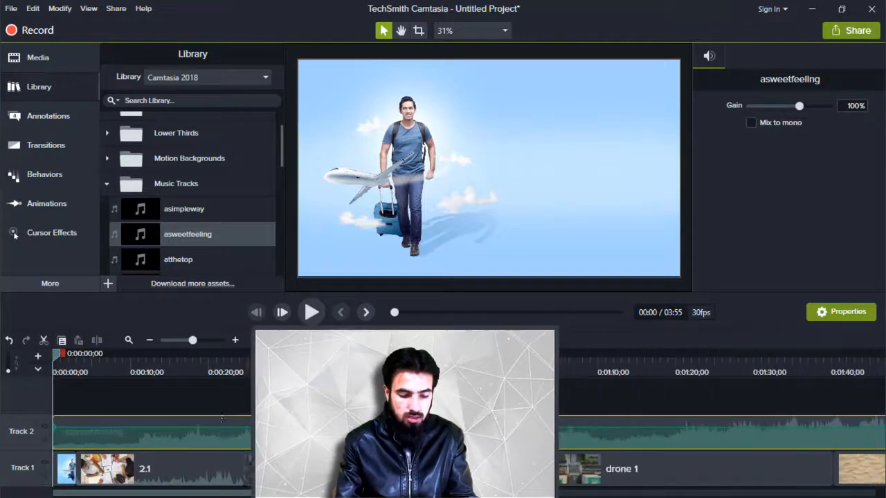
Step: Split the drone 1 clip at 0:01:24;15 and delete the part after the cut
left_click(710, 364)
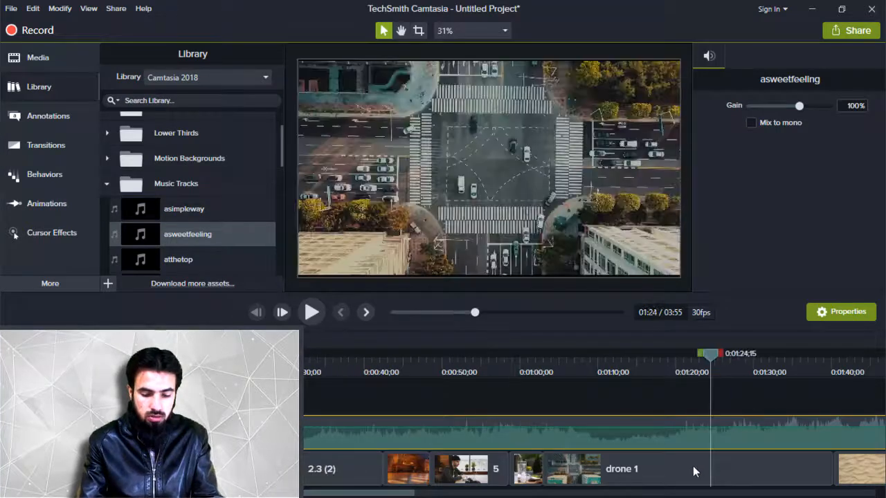
left_click(692, 465)
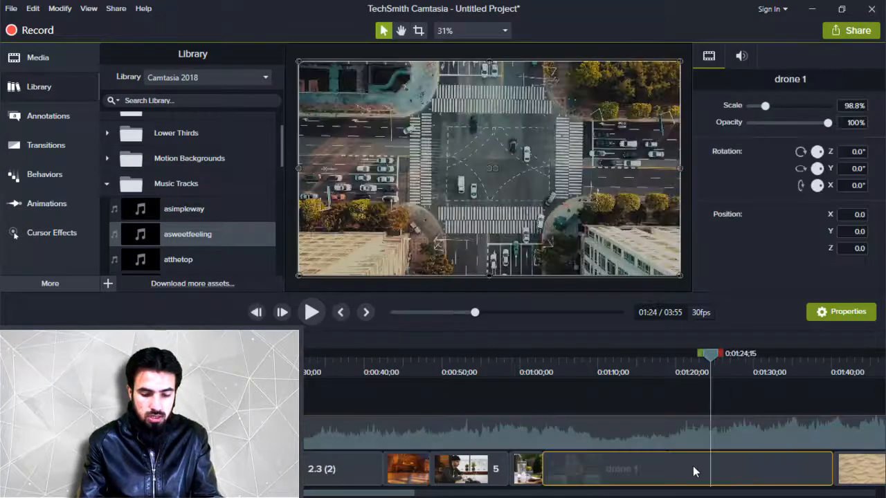
key("s")
left_click(746, 478)
key("Delete")
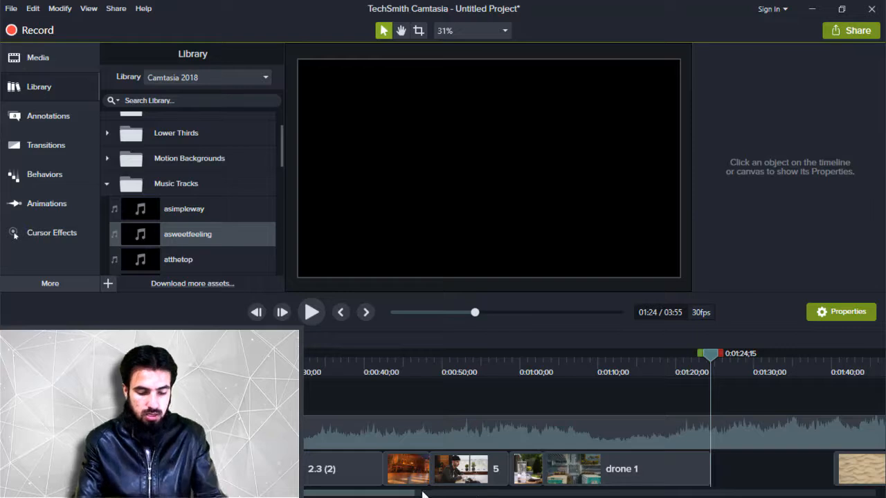
Step: Split the hands clip at 0:02:27;19 and delete the part after the cut
scroll(594, 424, "right", 10)
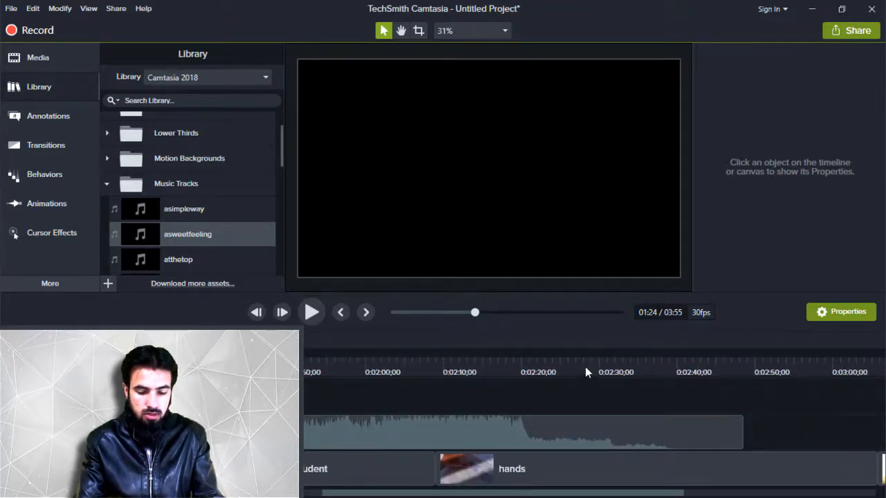
left_click(580, 365)
left_click(582, 475)
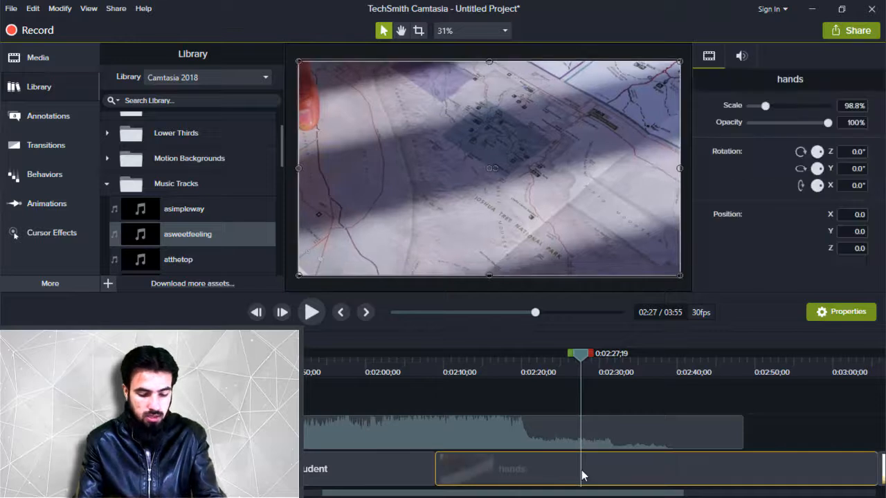
key("s")
left_click(600, 477)
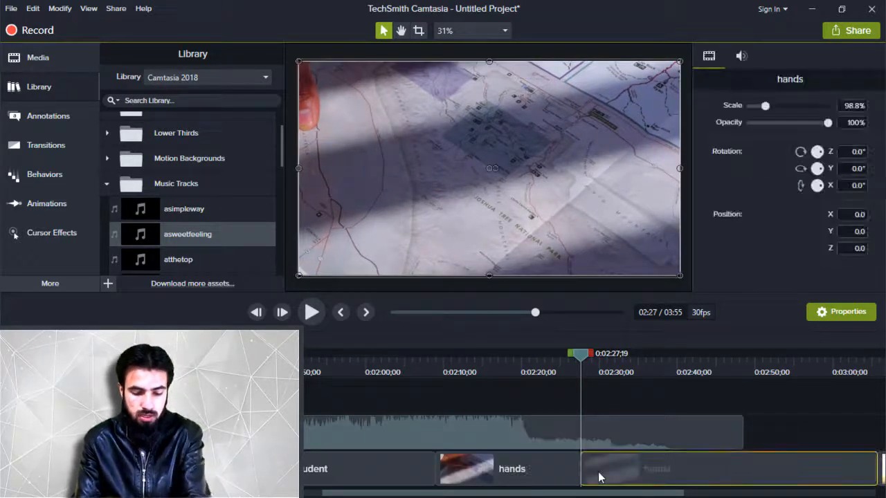
key("Delete")
Step: Split the kid clip at 0:03:29;18 and delete the part before the cut
left_click_drag(476, 493, 709, 495)
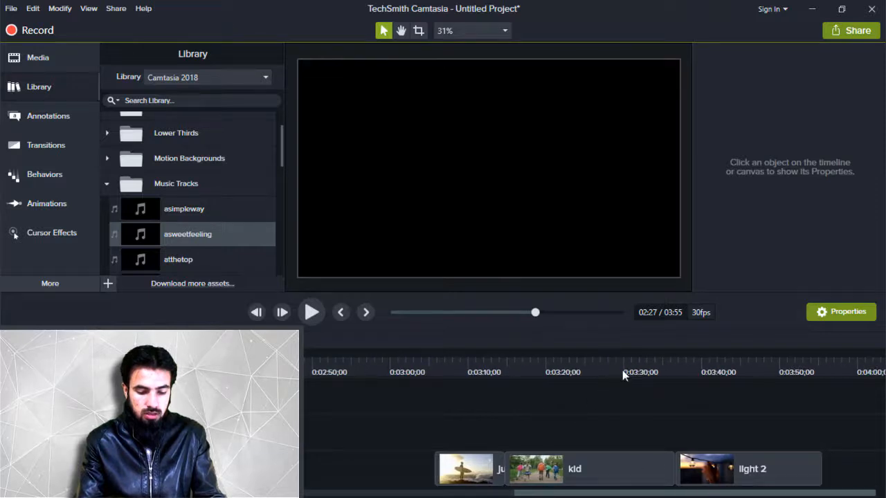
left_click_drag(623, 419, 592, 419)
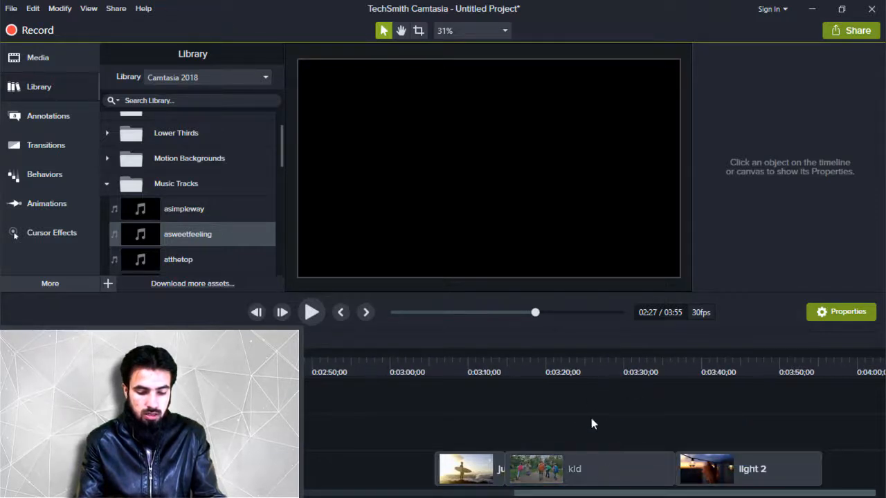
left_click(621, 373)
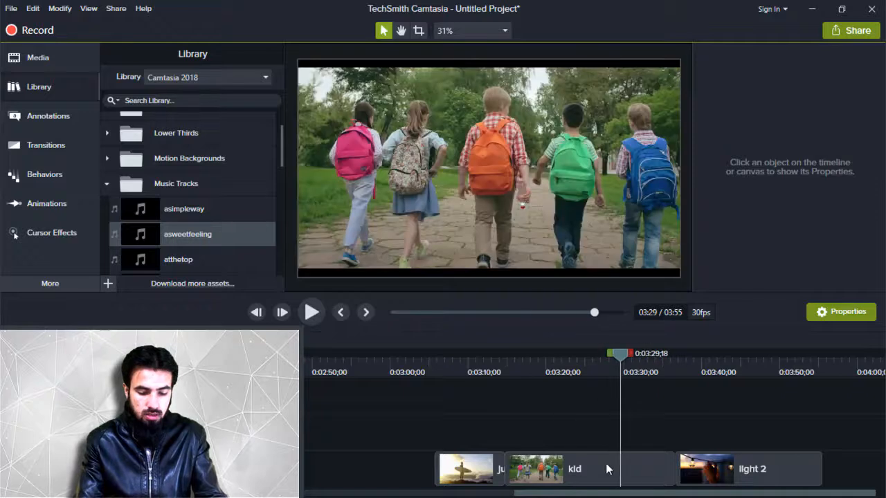
left_click(601, 464)
key("s")
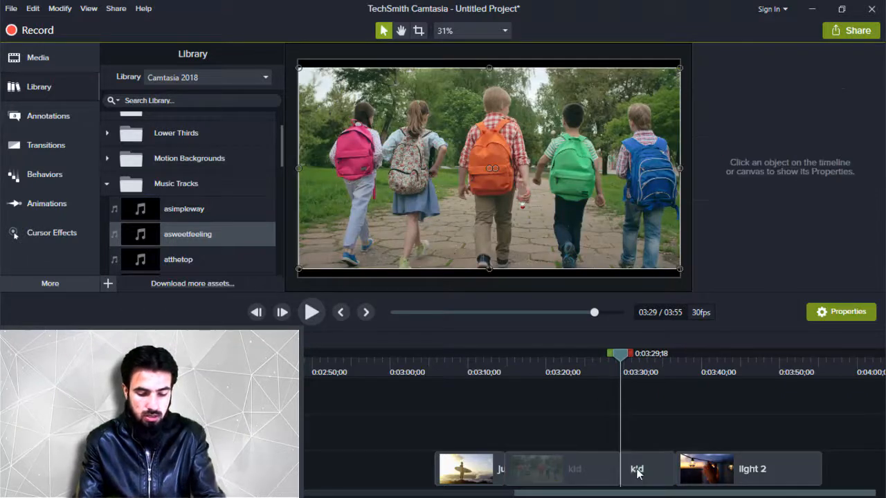
left_click(593, 471)
key("Delete")
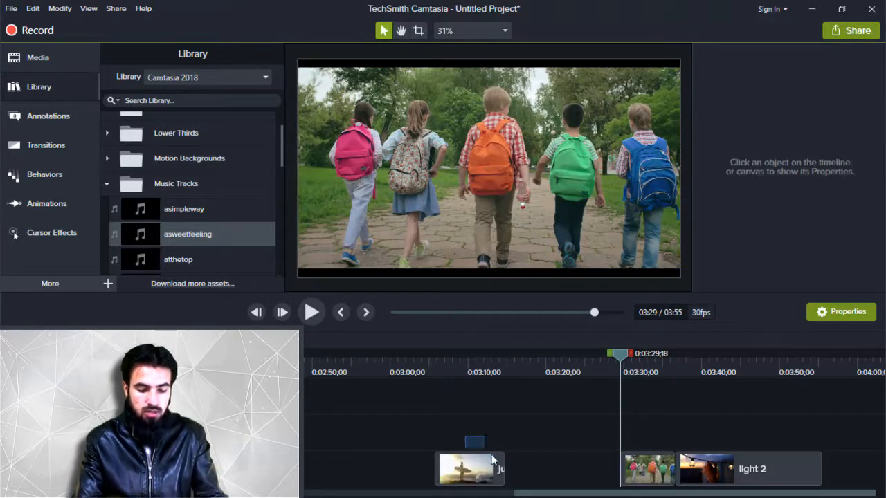
Step: Move junna 1 against the remaining kid clip and shift the clips after drone 1 earlier on Track 1 to close the gap
left_click_drag(478, 470, 638, 478)
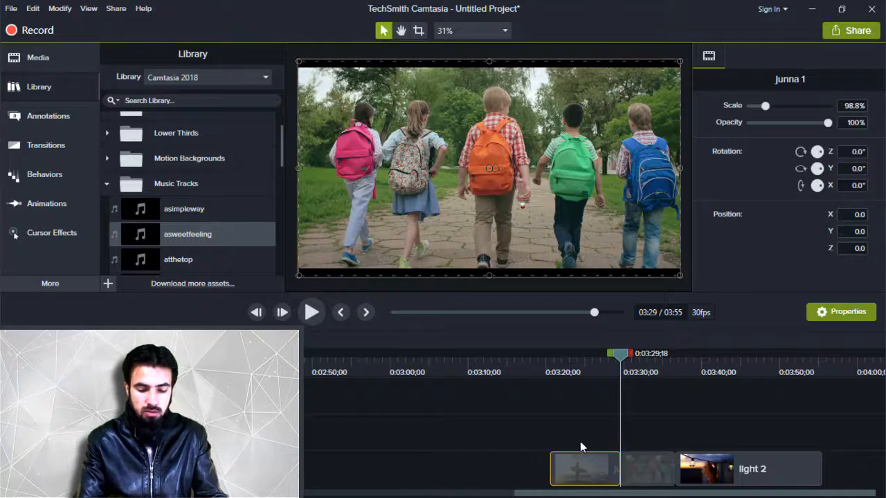
left_click_drag(578, 438, 731, 475)
left_click_drag(590, 478, 177, 475)
left_click_drag(379, 420, 668, 430)
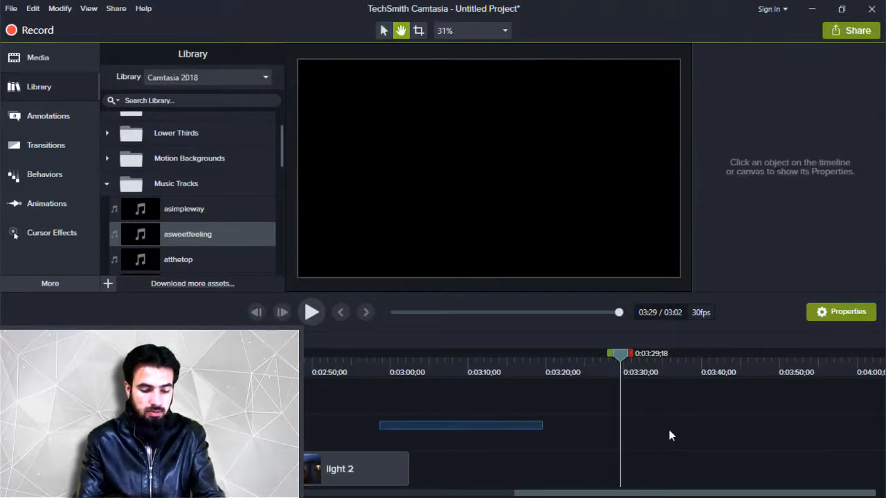
key("space")
key("space")
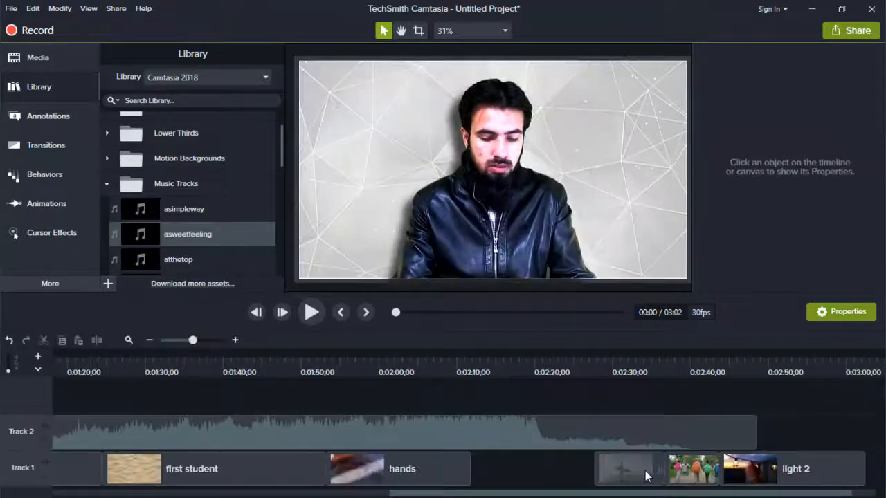
Step: Place junna 1, kid and light 2 back to back after hands, and trim the music to the end of light 2
left_click_drag(642, 475, 466, 480)
left_click_drag(693, 471, 568, 474)
left_click_drag(768, 482, 651, 484)
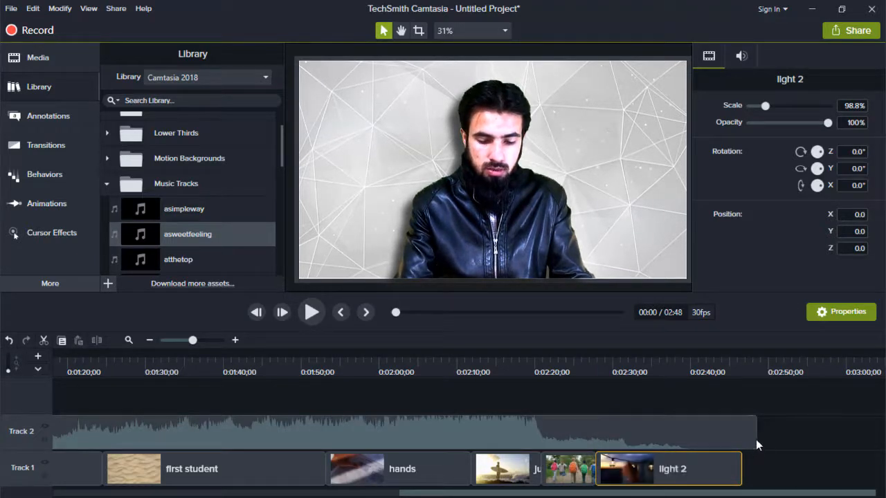
left_click_drag(756, 439, 741, 444)
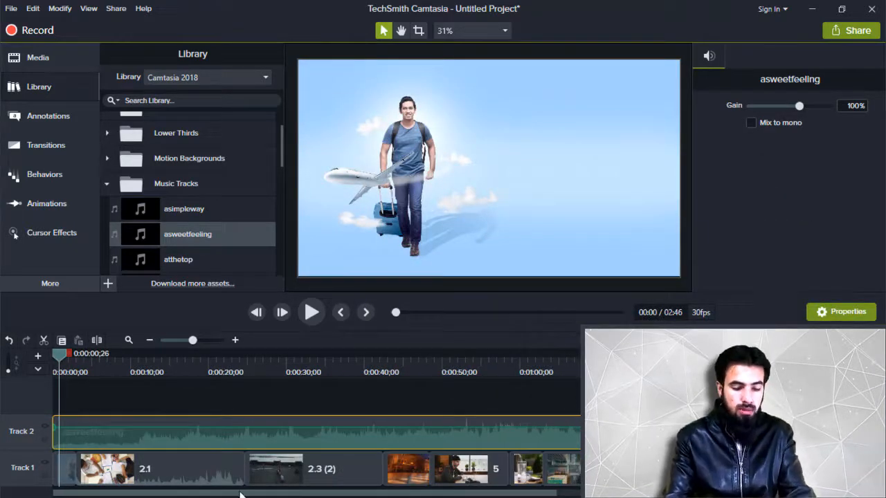
Step: Apply the Fade transition to both ends of the 2.3 (2) clip and place the playhead at 0:00:24;07, just before it
left_click(50, 149)
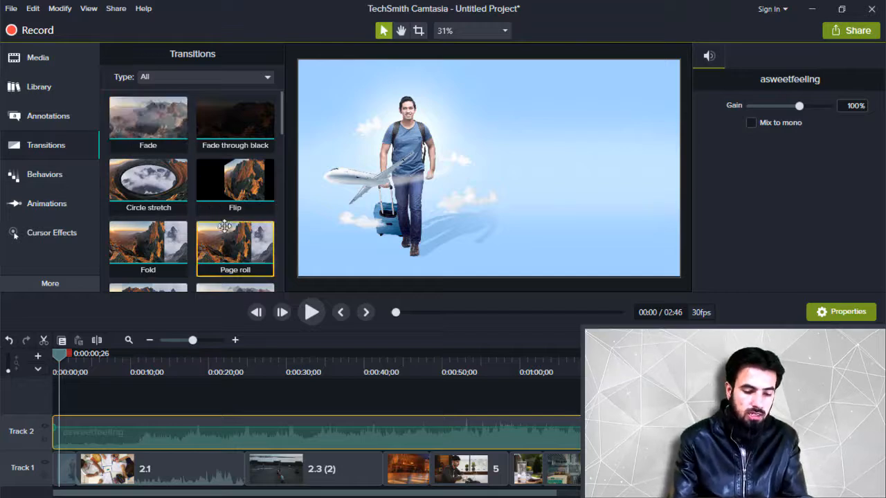
scroll(223, 225, "down", 1)
scroll(220, 223, "up", 1)
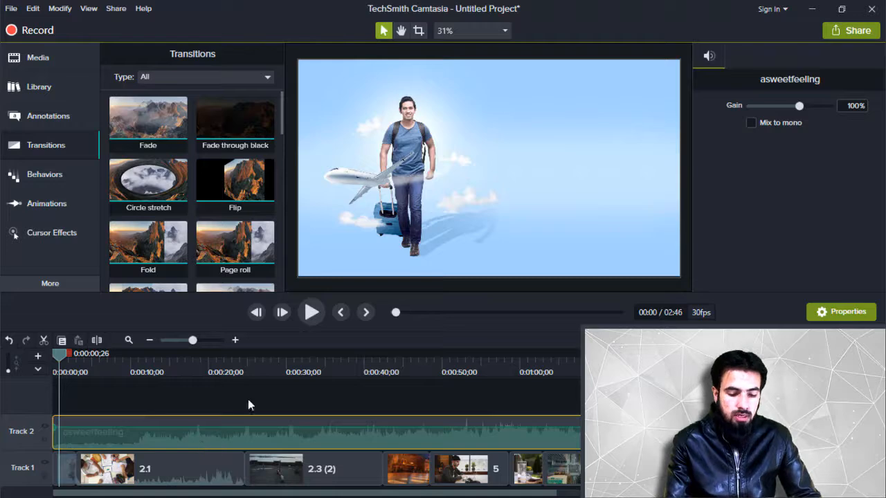
left_click_drag(229, 352, 252, 370)
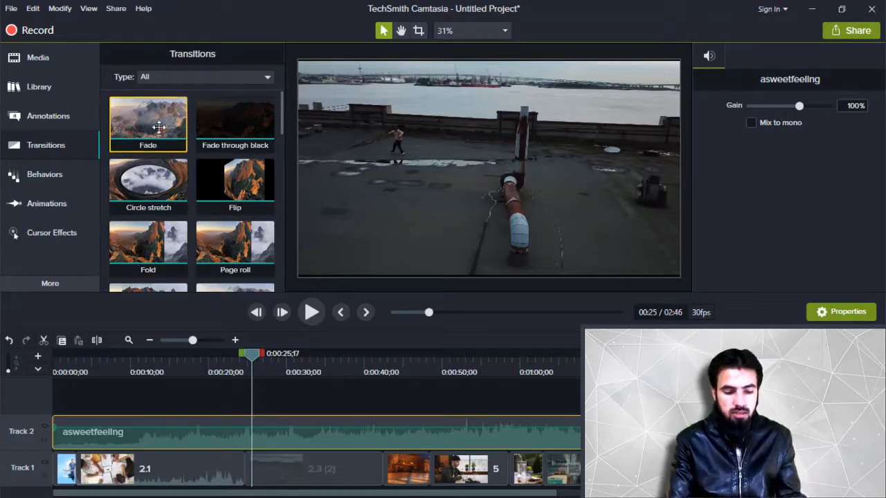
left_click(231, 396)
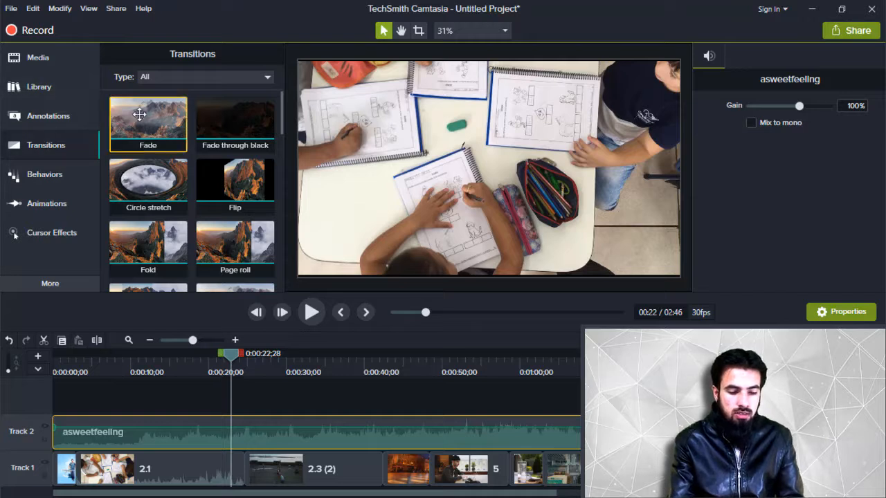
left_click_drag(148, 129, 246, 474)
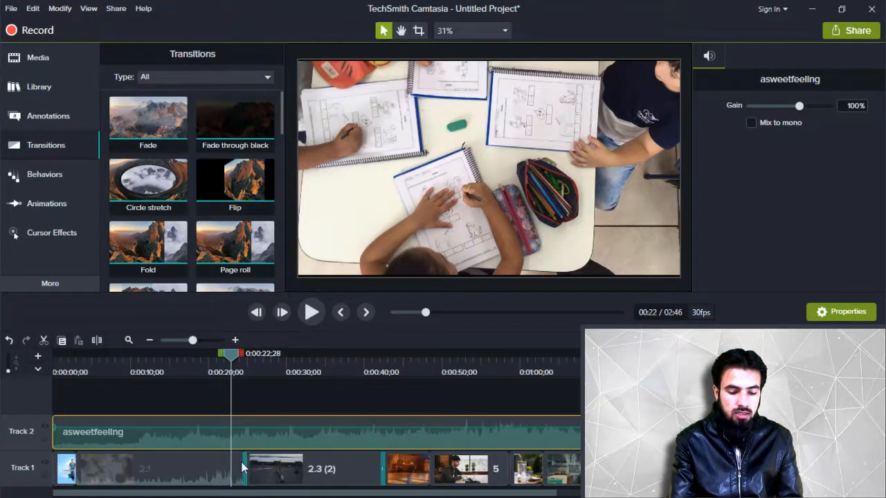
left_click(241, 374)
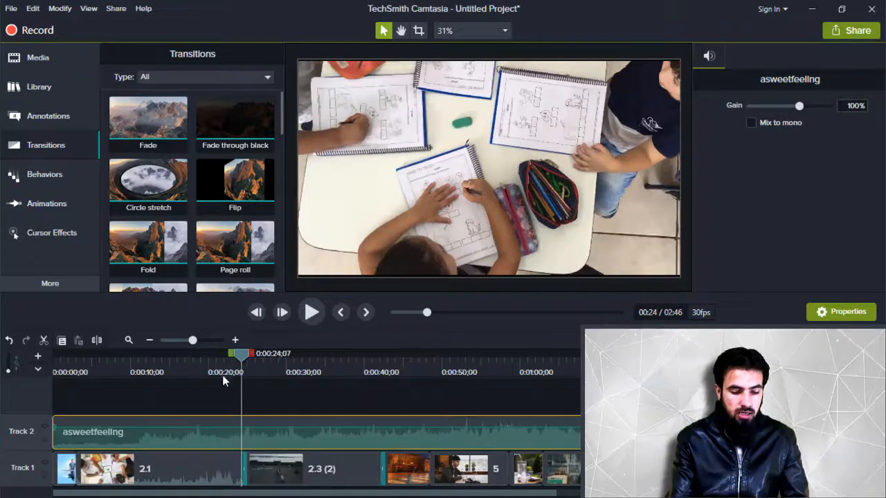
Step: Preview the Fade between 2.1 and 2.3 (2), and lengthen that transition to about 2 seconds
left_click(312, 318)
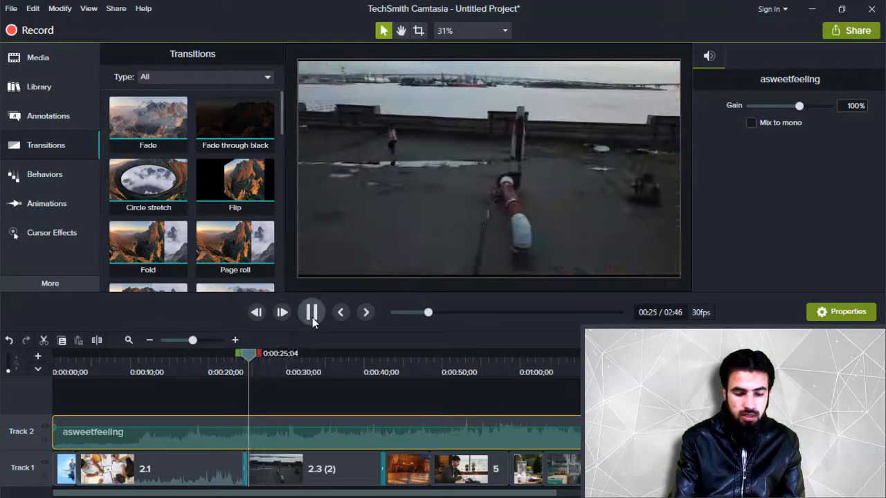
key("space")
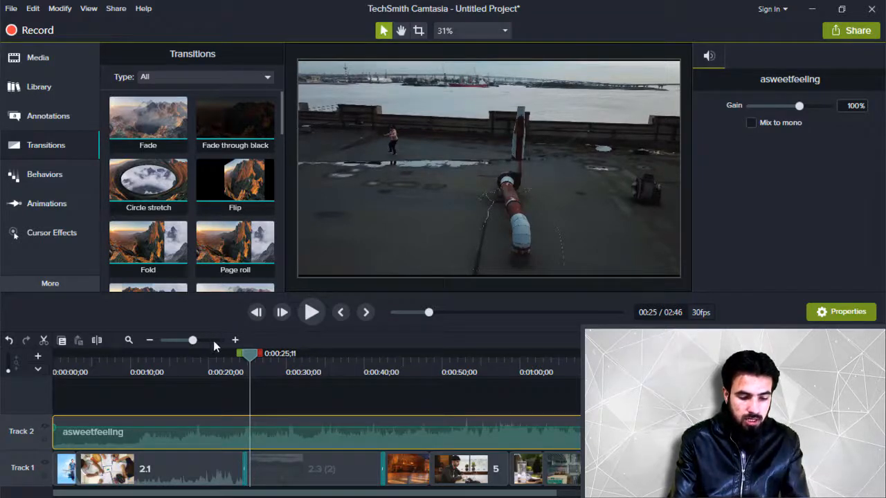
left_click_drag(207, 340, 210, 340)
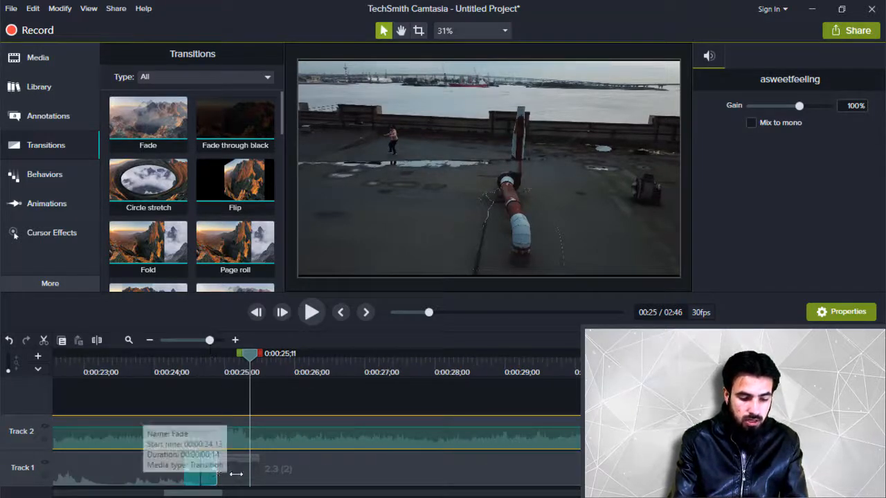
left_click_drag(217, 473, 307, 477)
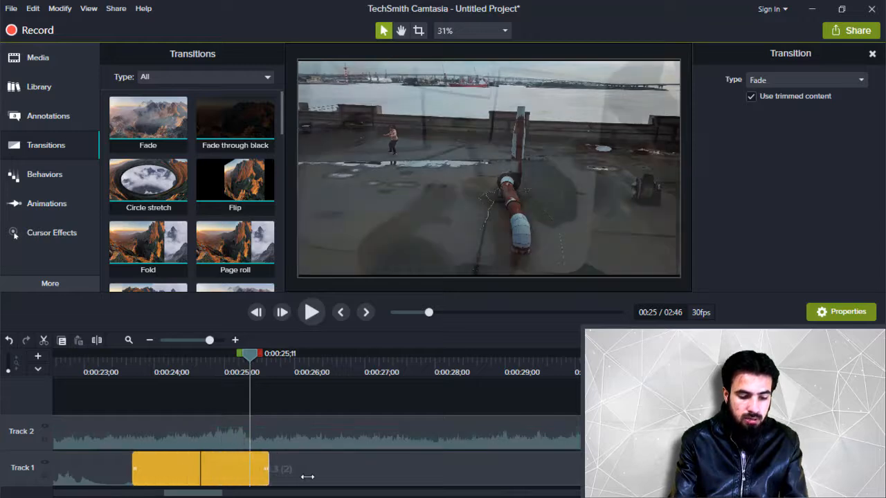
Step: Play back the lengthened Fade transition from 0:00:23;12, just before it starts
left_click(113, 371)
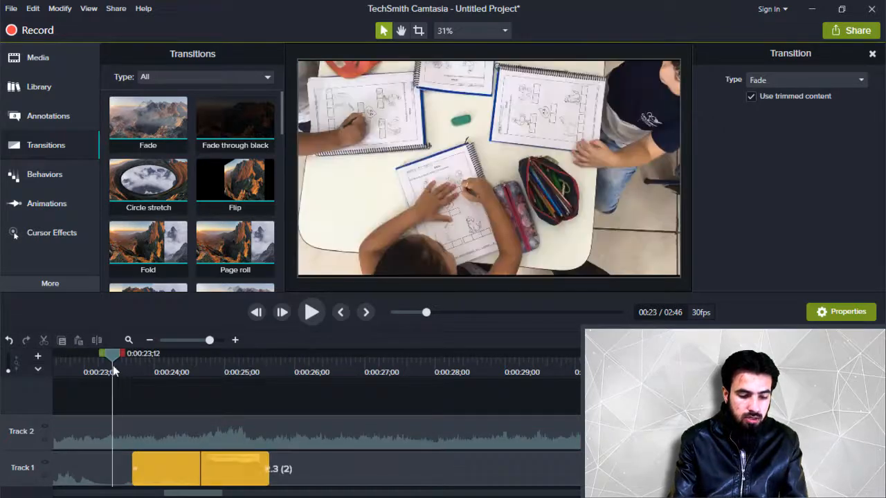
left_click(314, 320)
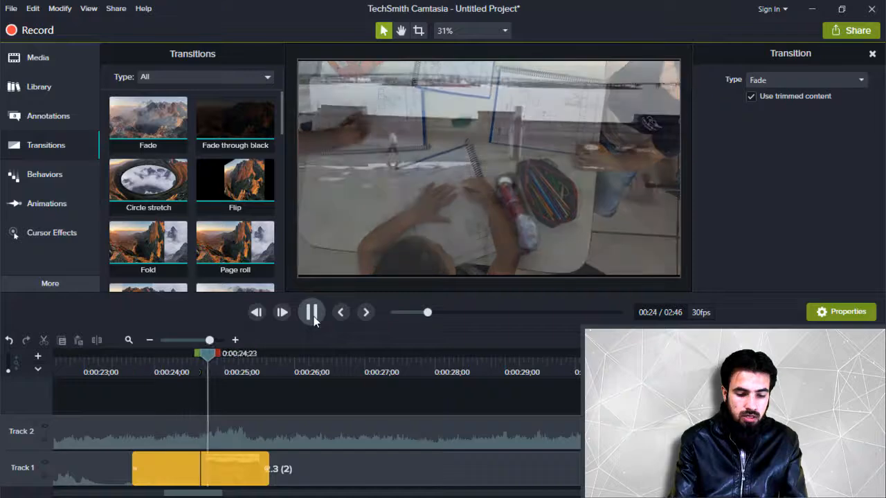
key("space")
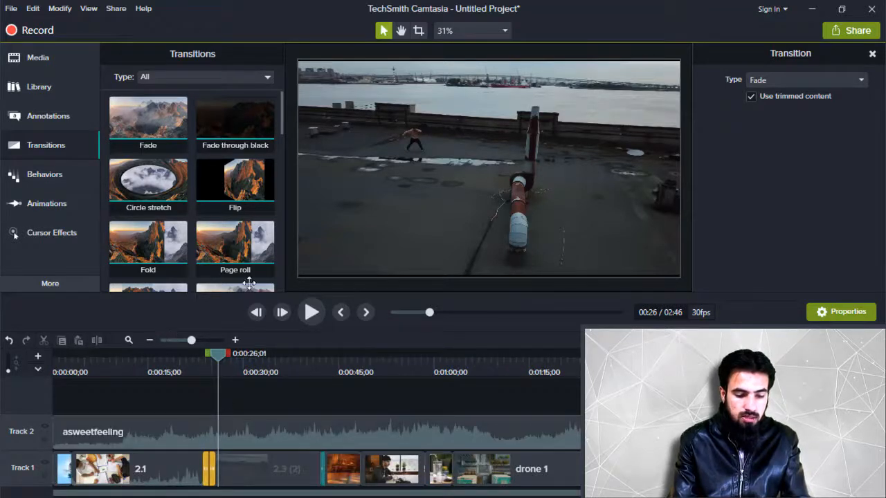
Step: Add the Fold transition between clip 5 and the clip after it, and preview it from 0:00:56;29
left_click_drag(162, 243, 425, 474)
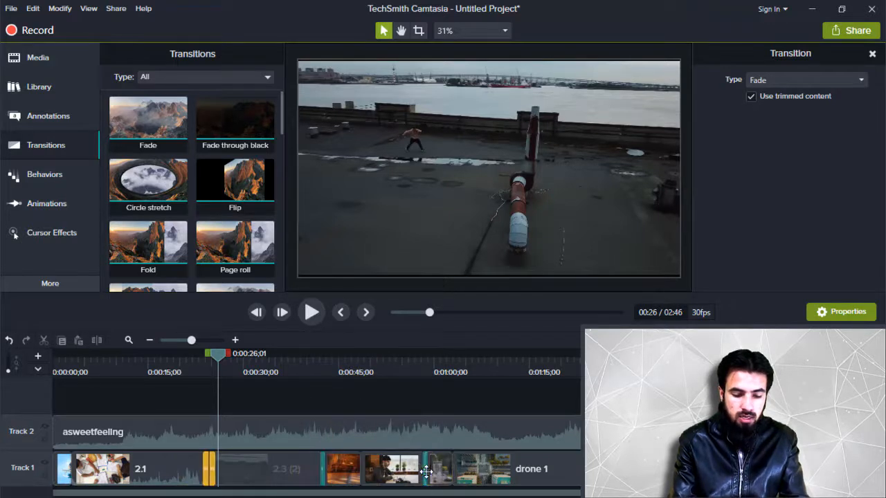
left_click(414, 371)
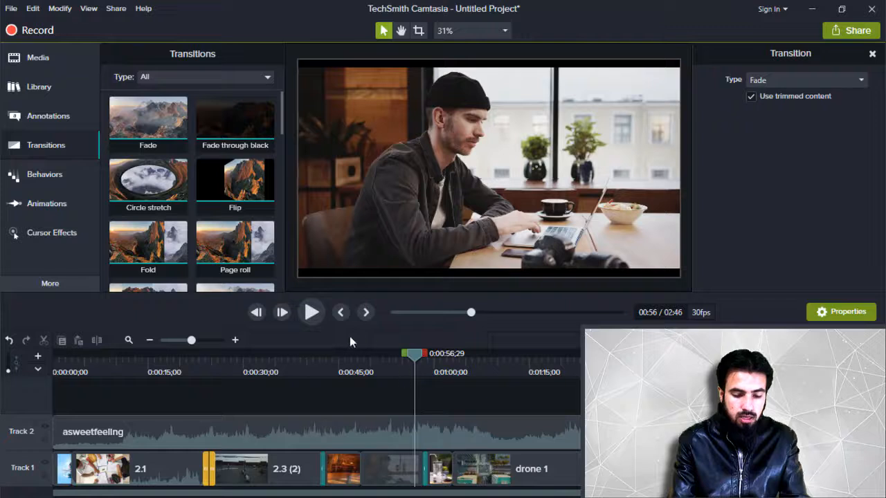
left_click(316, 323)
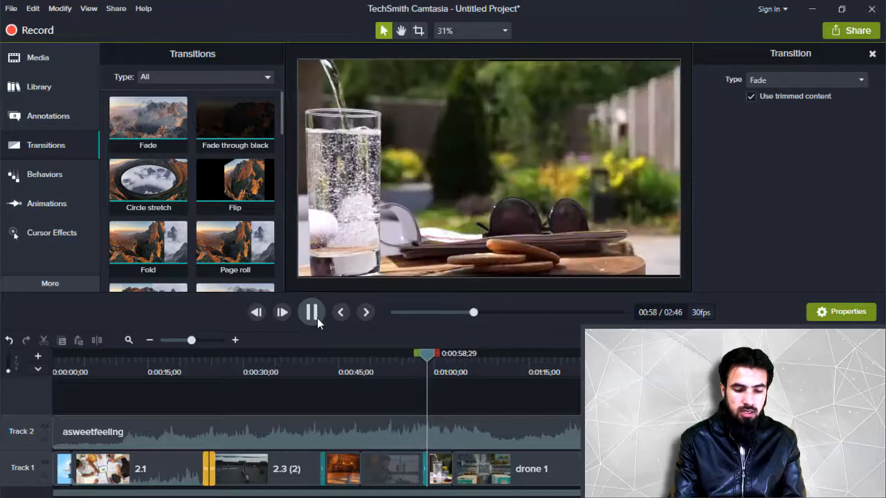
left_click(317, 318)
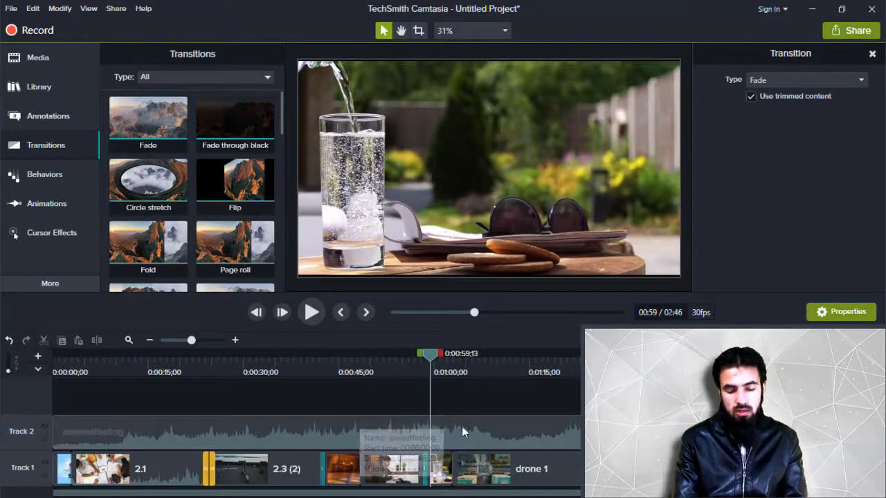
Step: Browse the available transition effects to see which styles can be used between clips
scroll(198, 179, "down", 3)
scroll(200, 184, "down", 10)
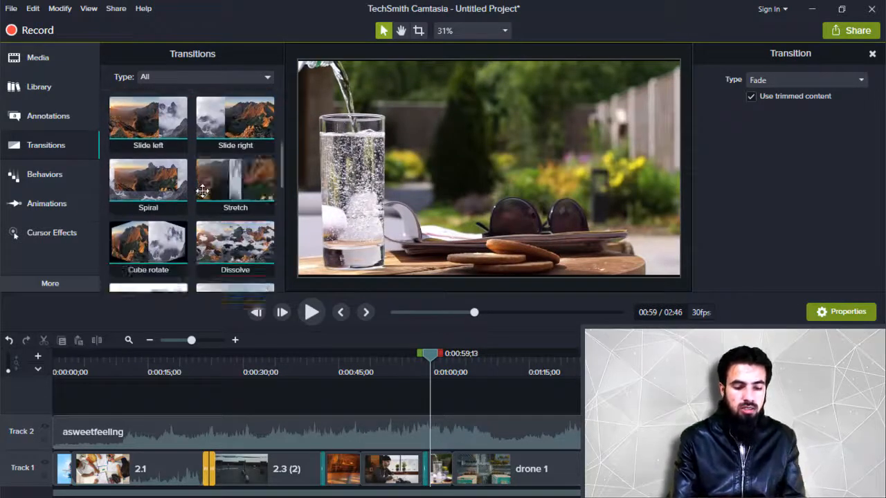
scroll(203, 191, "down", 5)
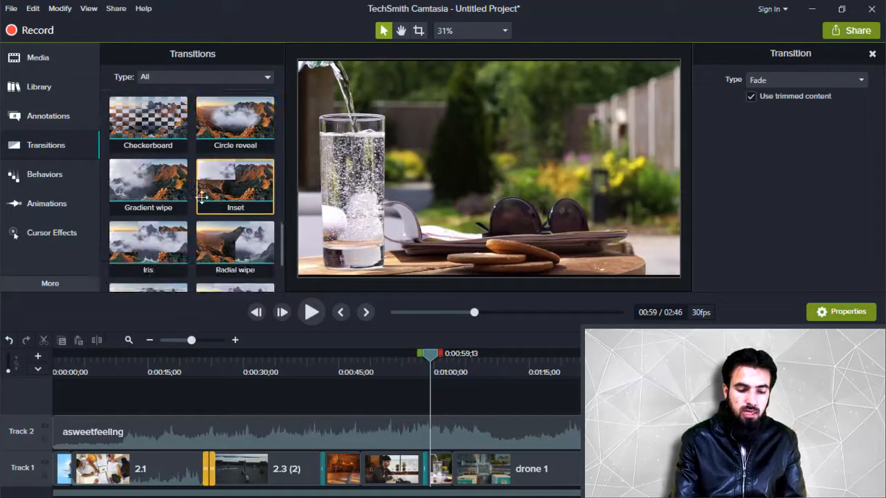
scroll(211, 197, "up", 2)
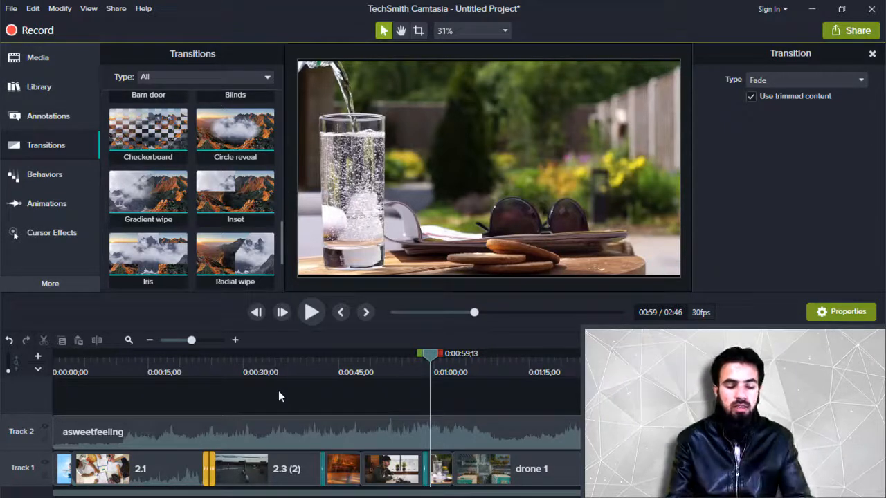
scroll(208, 183, "up", 2)
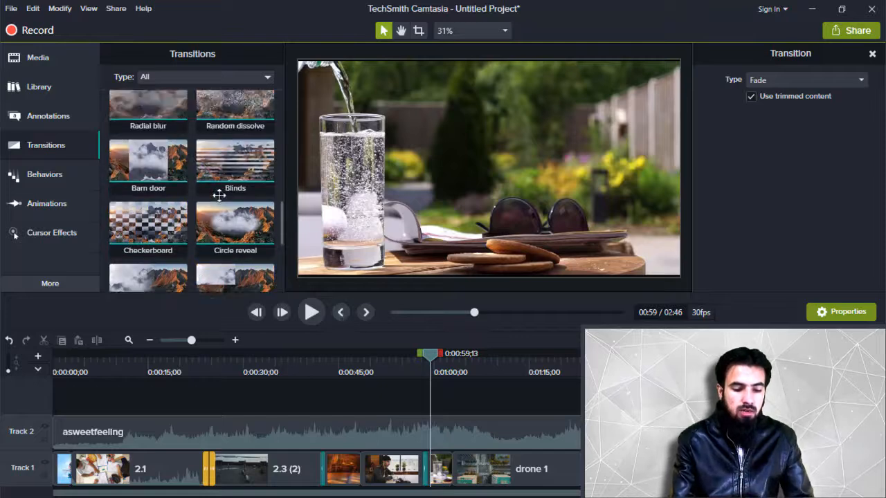
scroll(219, 199, "down", 5)
scroll(216, 197, "down", 2)
scroll(214, 195, "down", 5)
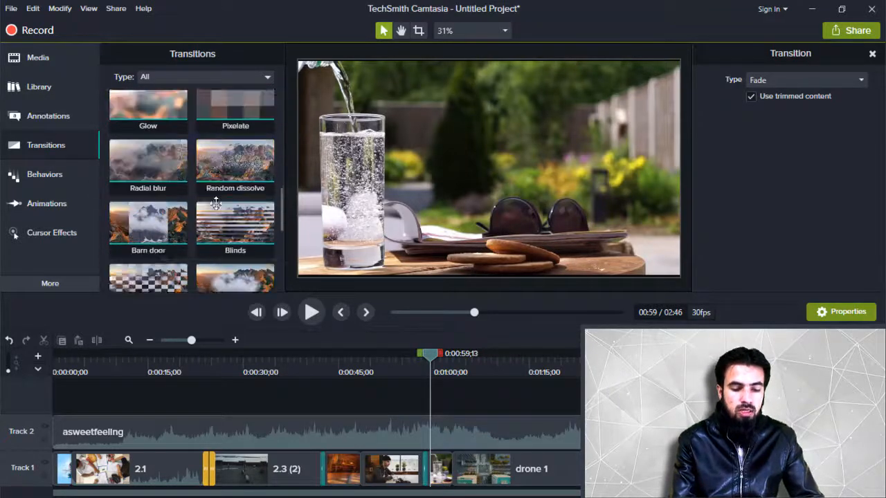
scroll(216, 202, "up", 2)
scroll(216, 204, "up", 1)
scroll(213, 206, "up", 4)
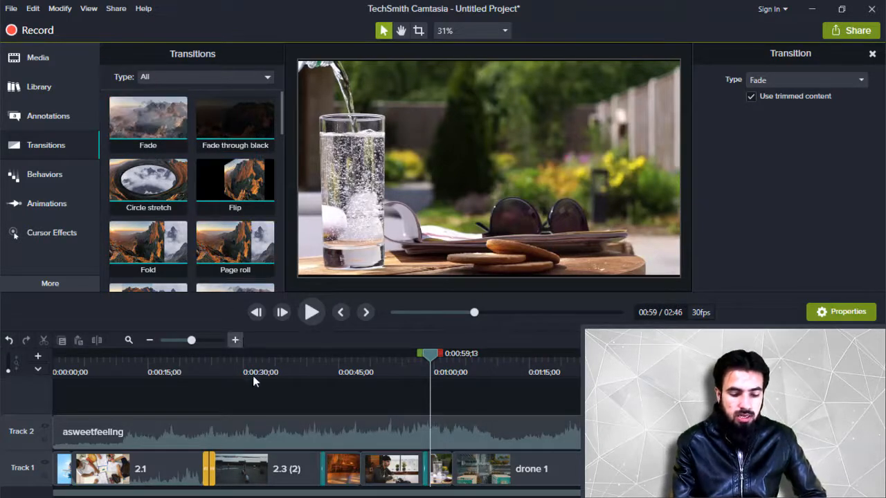
left_click(214, 473)
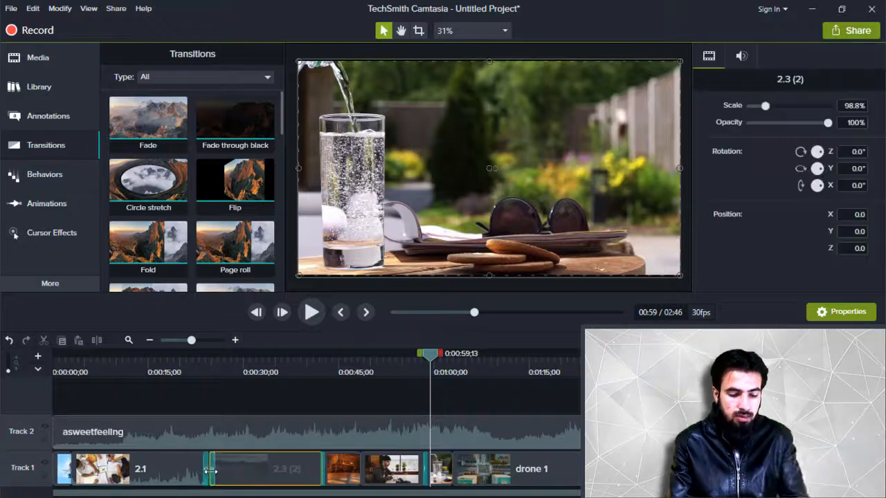
key("Delete")
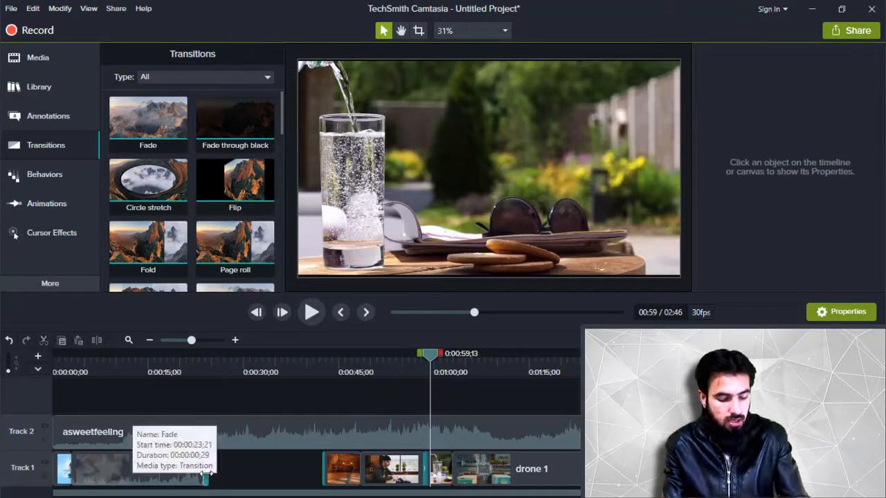
key("ctrl+z")
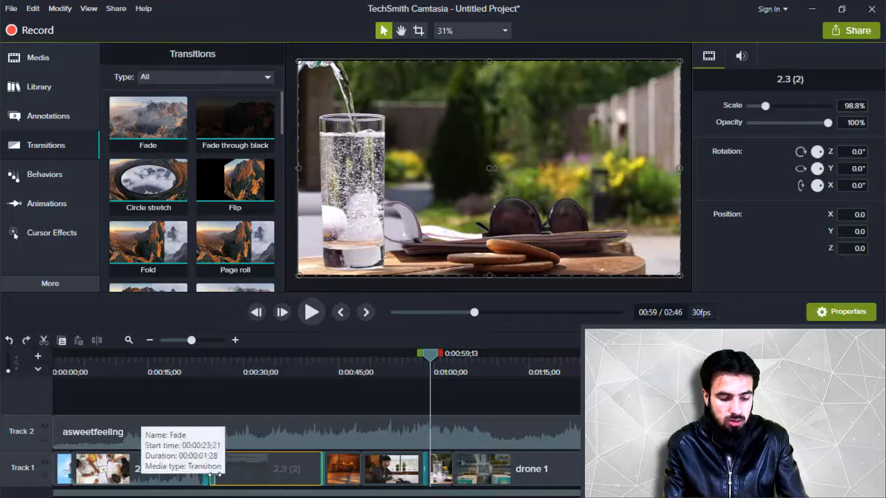
Step: Delete the Fade transitions at both ends of the 2.3 (2) clip and the Fold transition after clip 5
left_click(209, 474)
key("Delete")
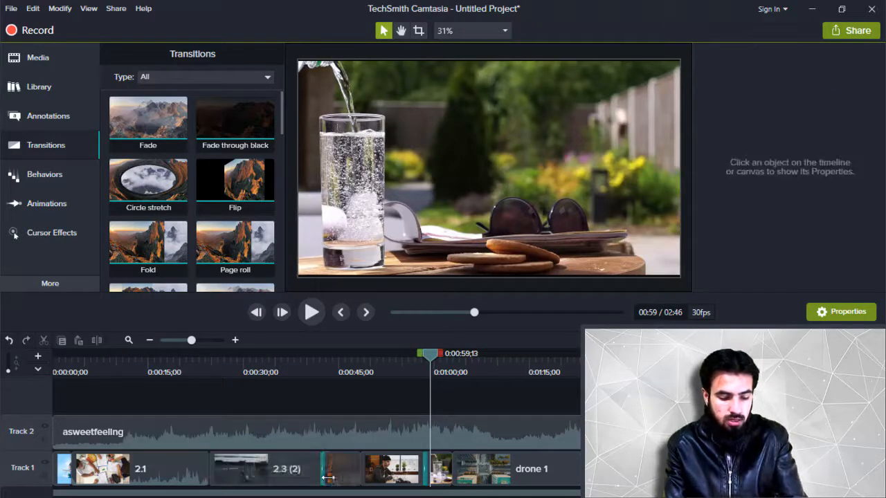
left_click(329, 371)
left_click_drag(193, 341, 205, 343)
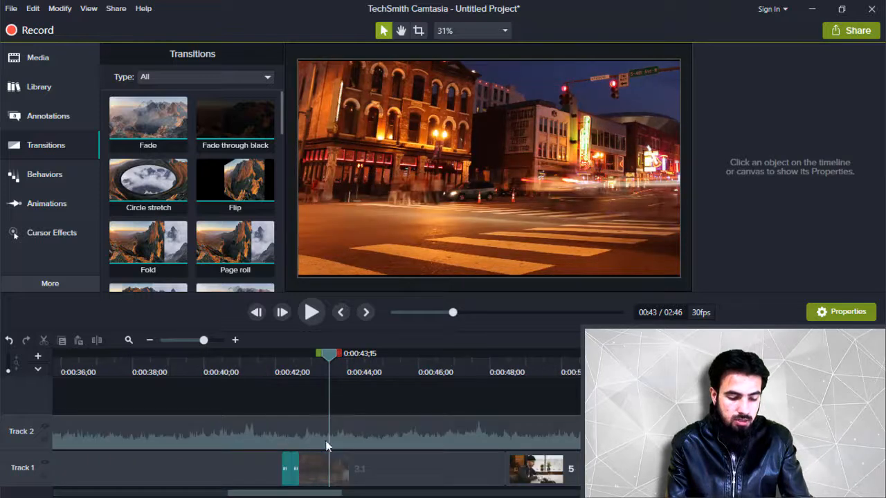
left_click(287, 472)
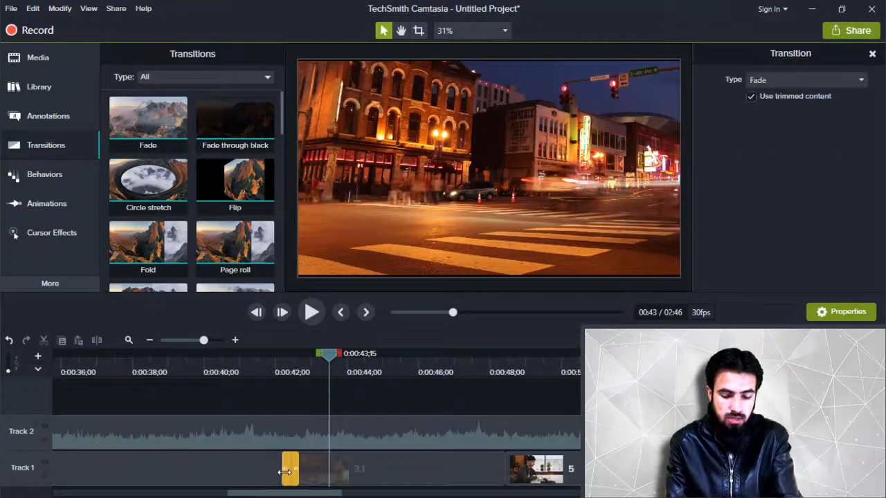
key("Delete")
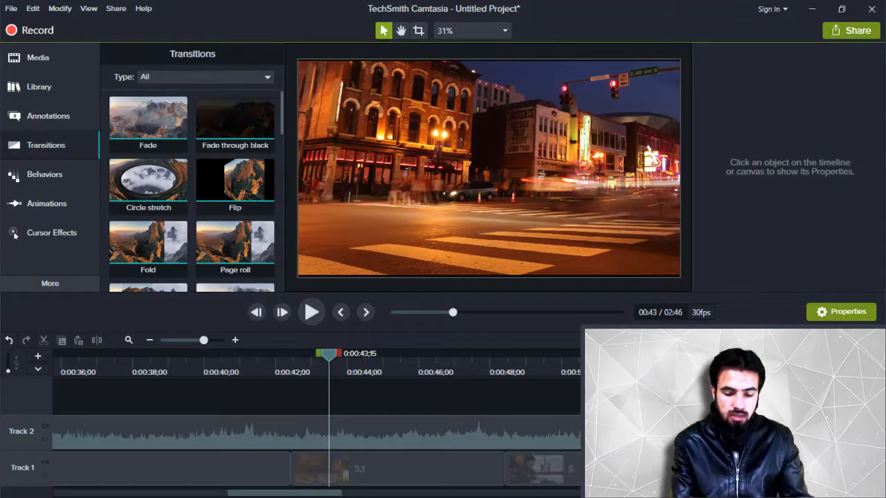
left_click(720, 471)
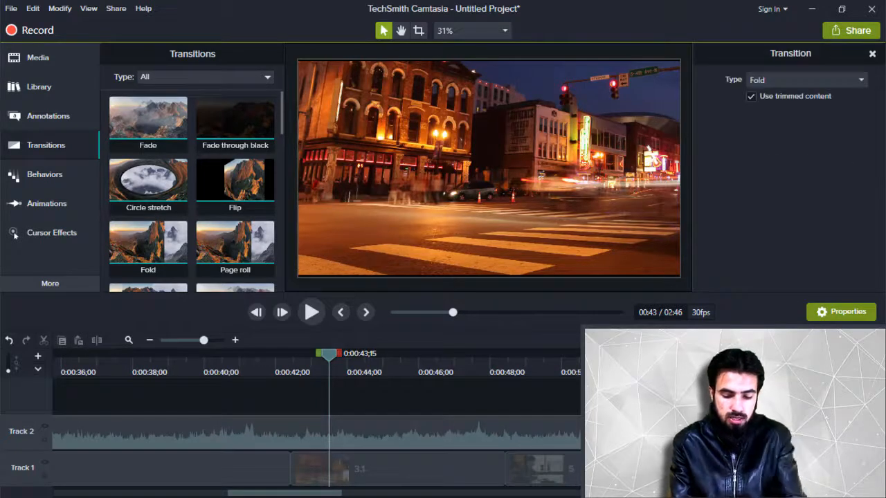
key("Delete")
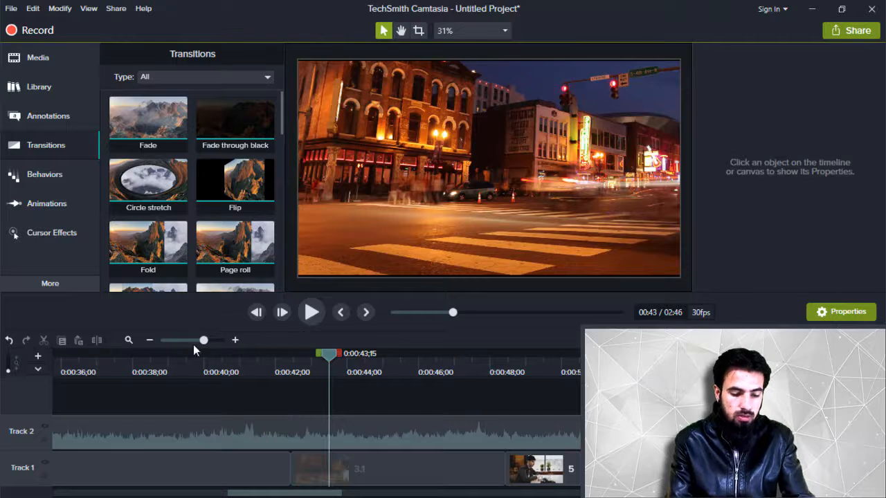
Step: Select all media on the timeline and add the Page roll transition to the whole selection
left_click(194, 345)
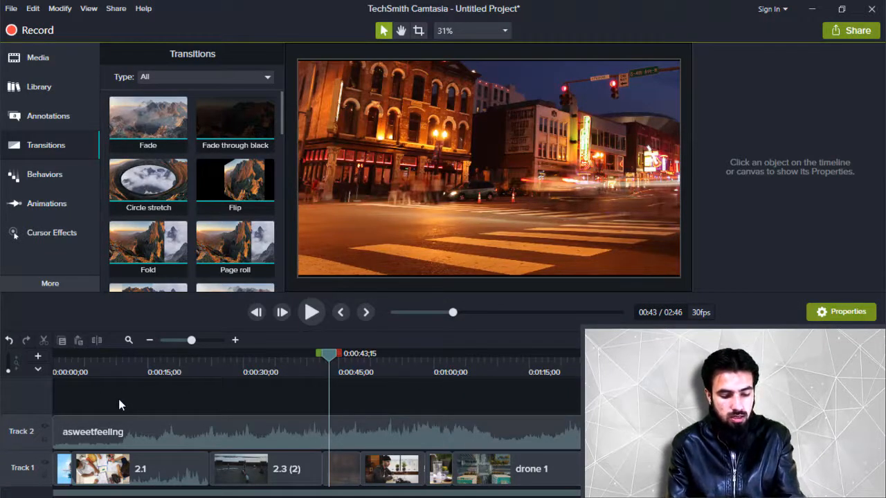
key("ctrl+a")
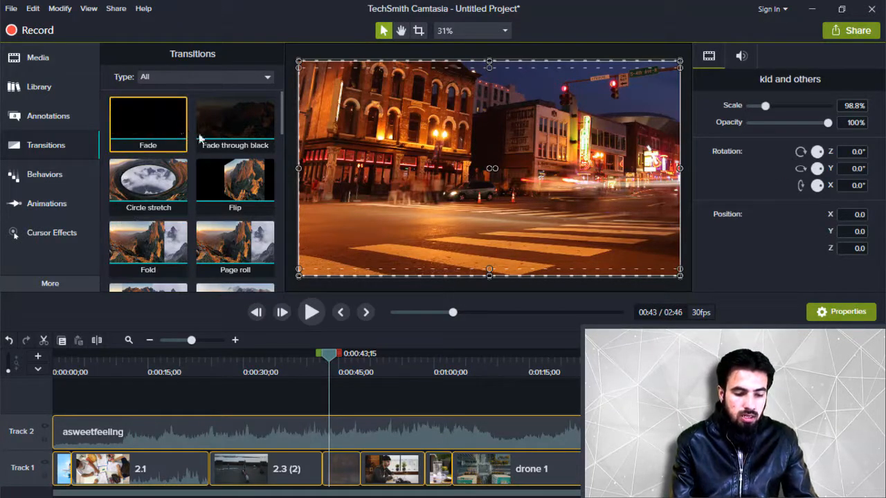
right_click(222, 246)
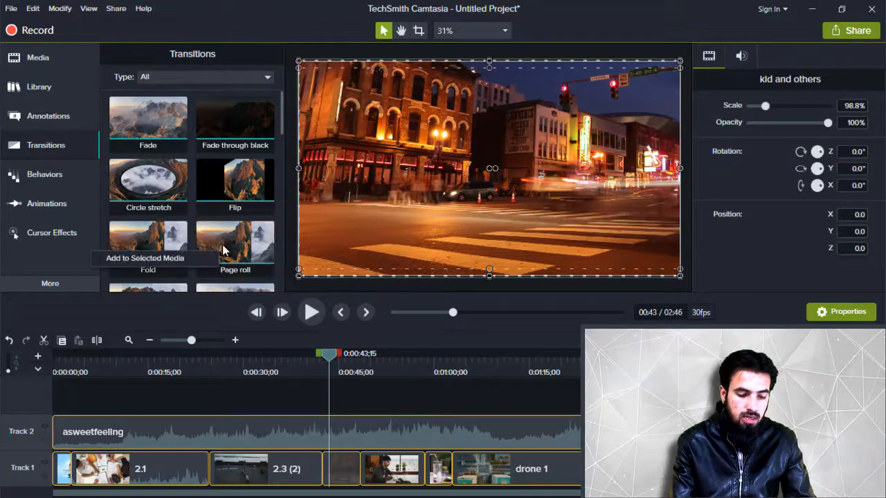
left_click(182, 258)
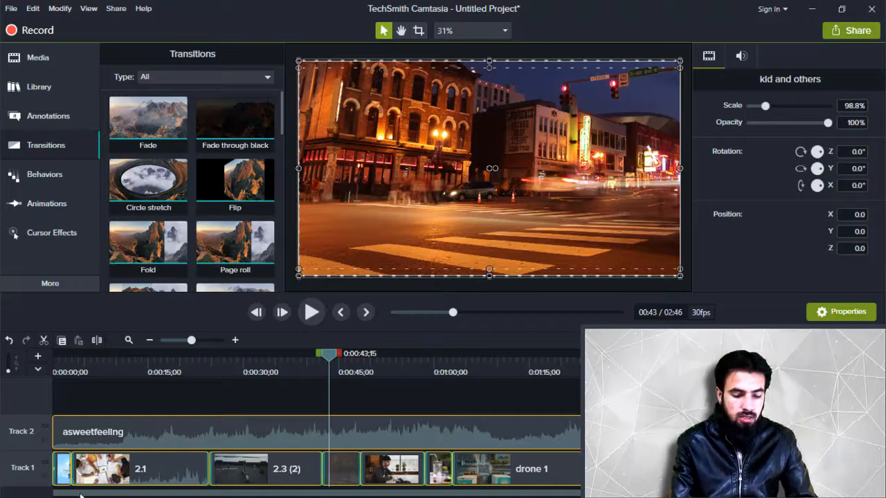
Step: Preview the transition into clip 5 from 0:00:47;24, and move the playhead to 0:00:59;08
left_click_drag(80, 496, 223, 495)
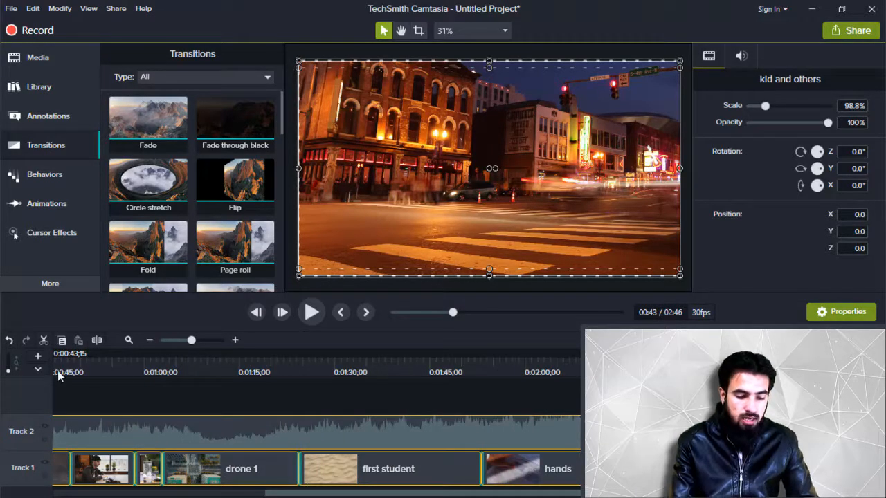
mouse_move(57, 371)
left_mouse_down()
mouse_move(73, 375)
mouse_move(67, 381)
left_mouse_up()
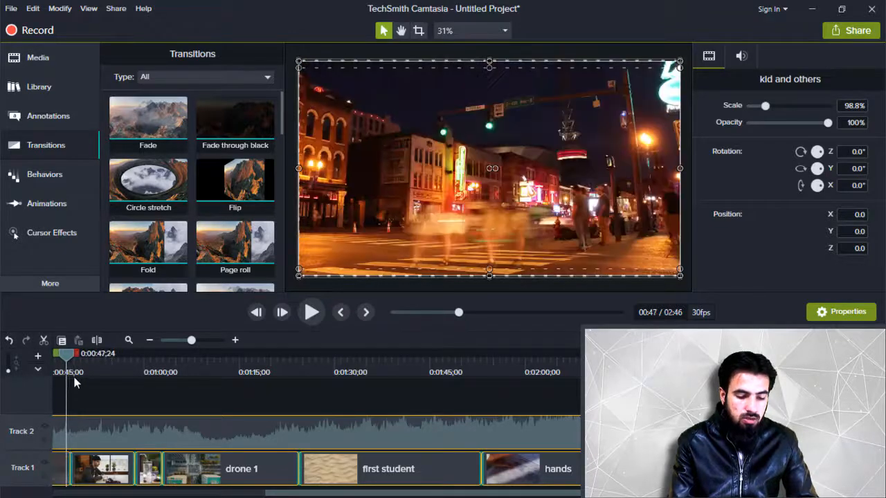
left_click(317, 314)
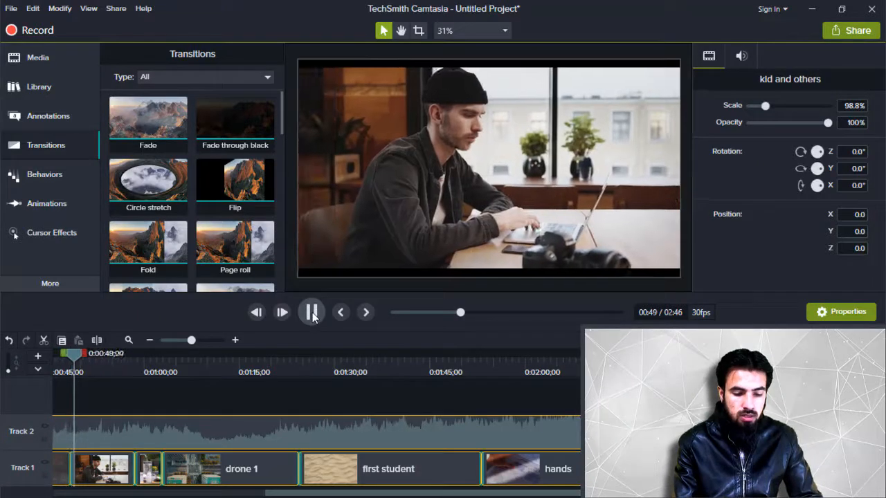
left_click(312, 314)
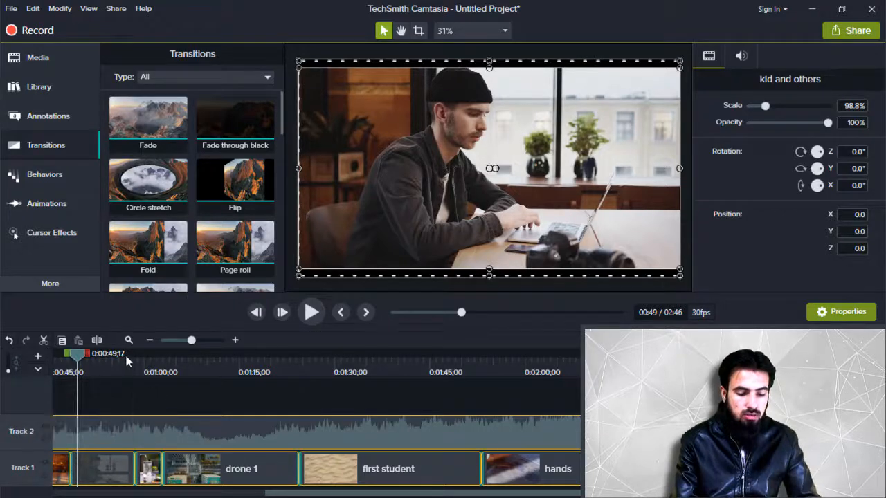
left_click_drag(126, 358, 144, 357)
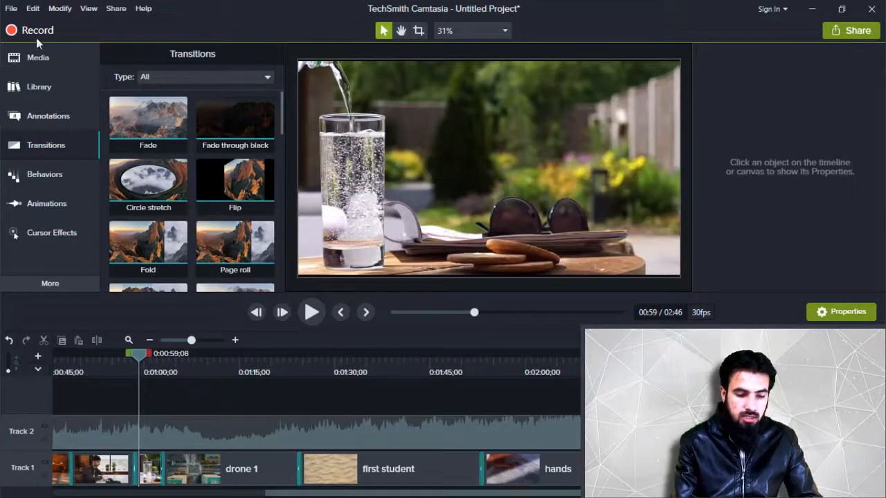
Step: Edit the default duration of transitions in the timing preferences and apply the settings
left_click(32, 13)
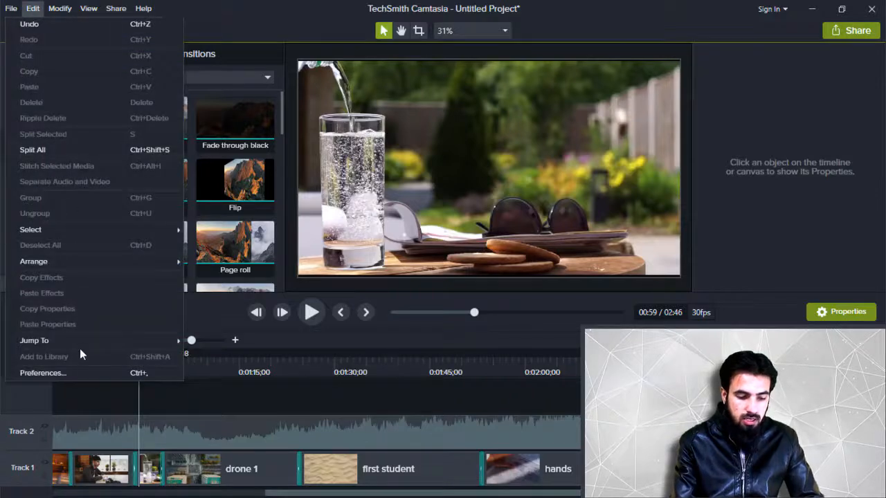
left_click(83, 373)
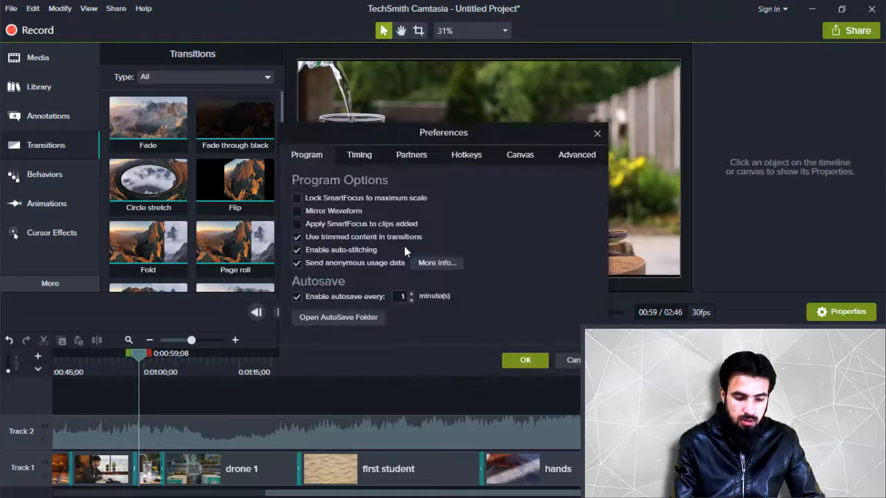
left_click(359, 156)
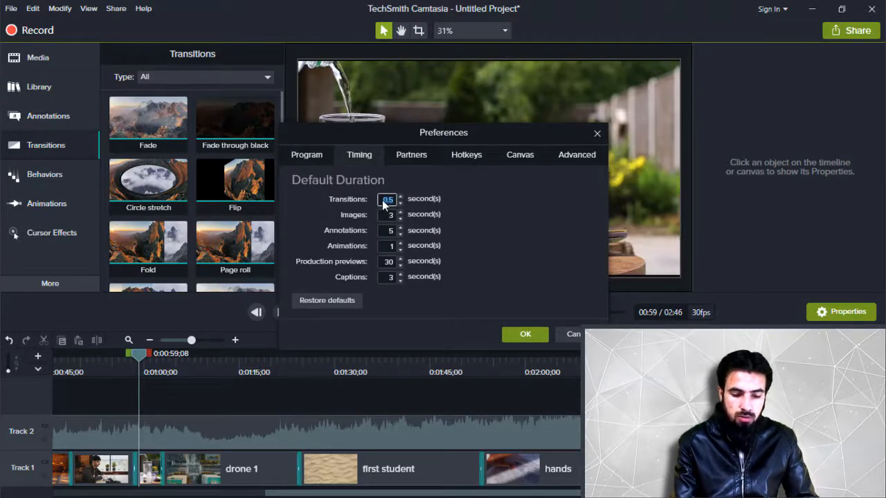
key("Return")
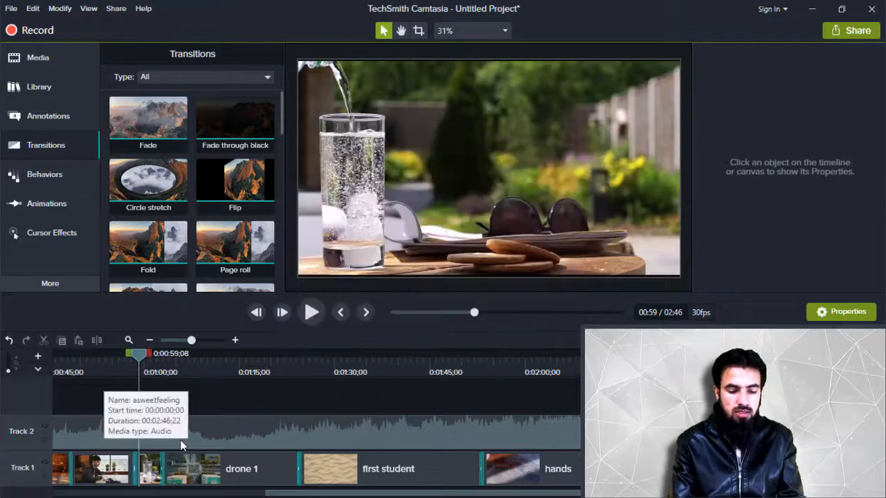
Step: Replace the Page roll transition between clip 5 and the water glass clip with a Fade transition
left_click(136, 468)
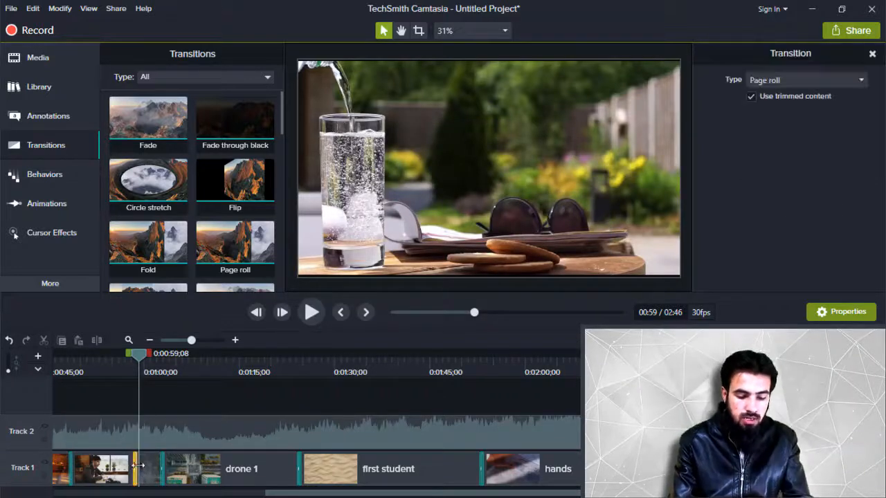
key("Delete")
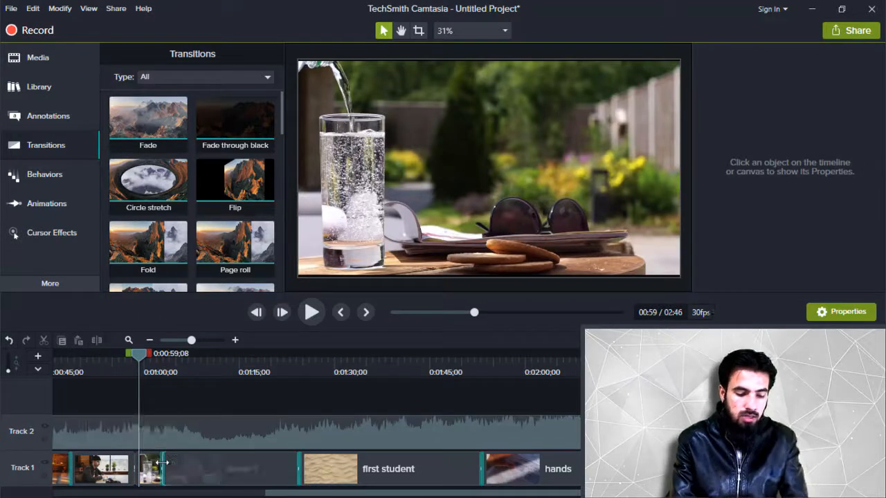
left_click(164, 463)
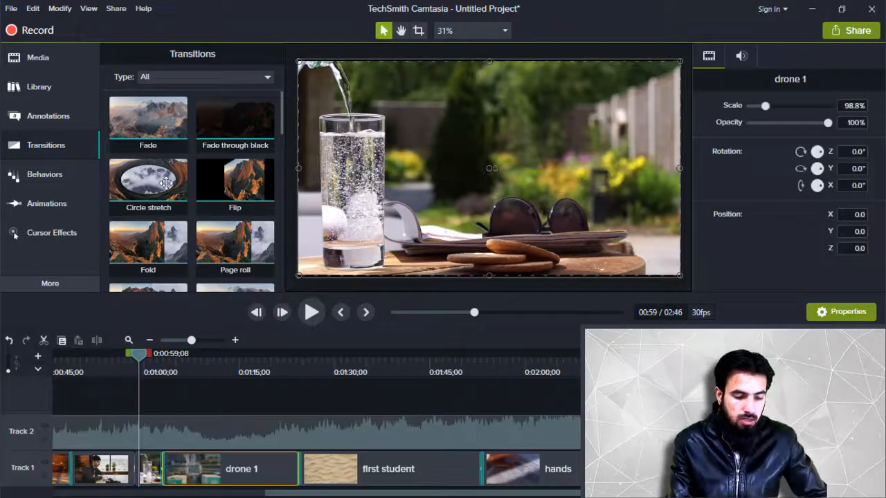
left_click_drag(166, 181, 137, 484)
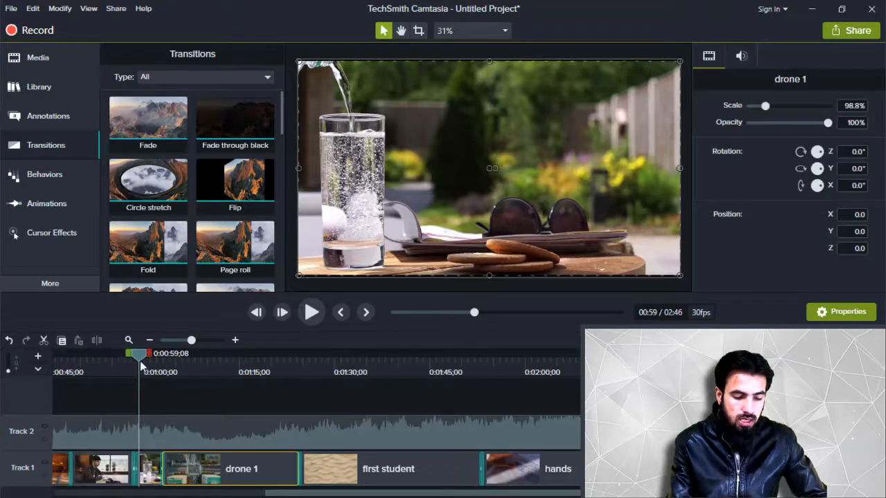
Step: Preview the transition after clip 5, playing from 0:00:57;22
left_click_drag(140, 361, 131, 362)
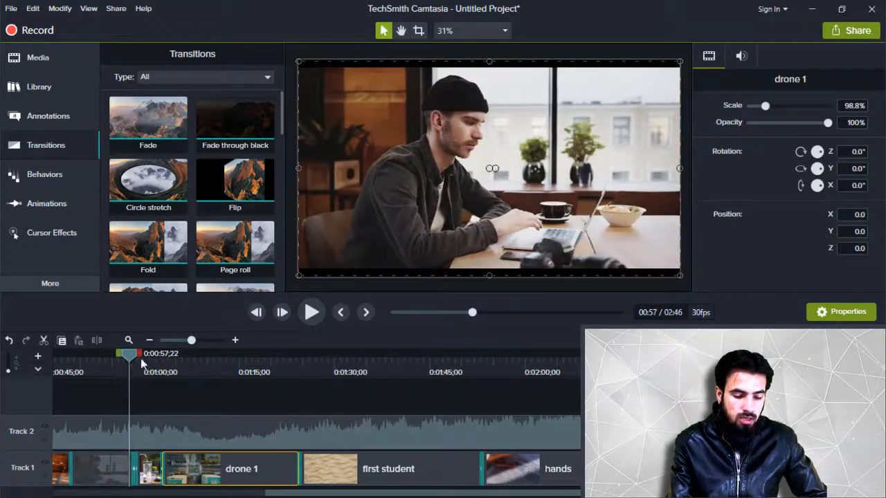
left_click(320, 313)
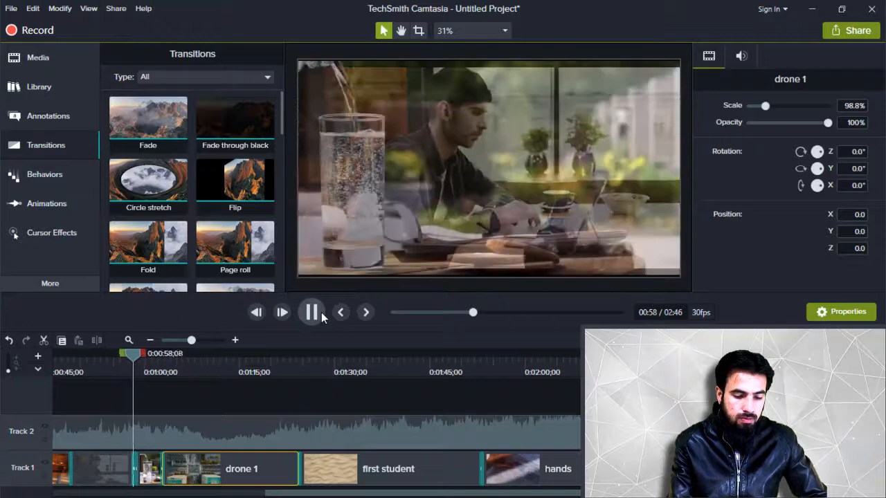
left_click(321, 312)
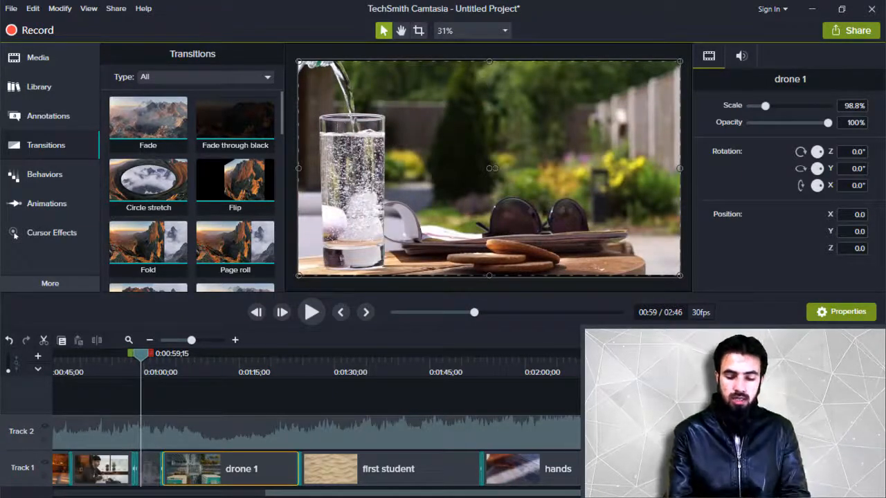
Step: Undo the transition edits until all Page roll transitions are removed from the clips
left_click_drag(761, 468, 505, 387)
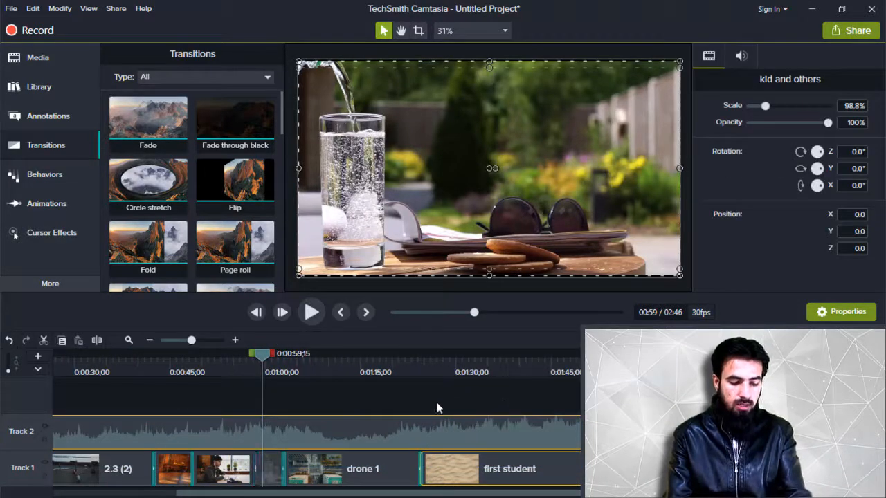
left_click(192, 411)
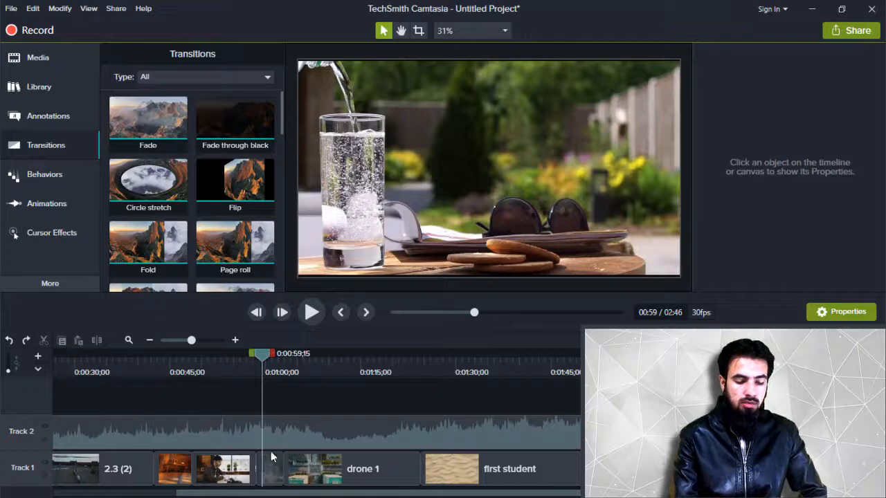
Step: Add the Fade transition to both ends of the 2.1 clip
left_click_drag(238, 492, 112, 490)
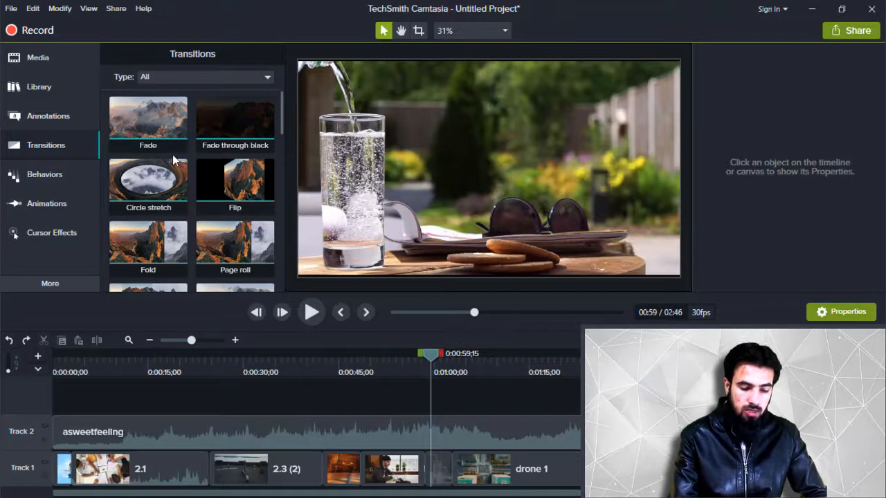
left_click(158, 478)
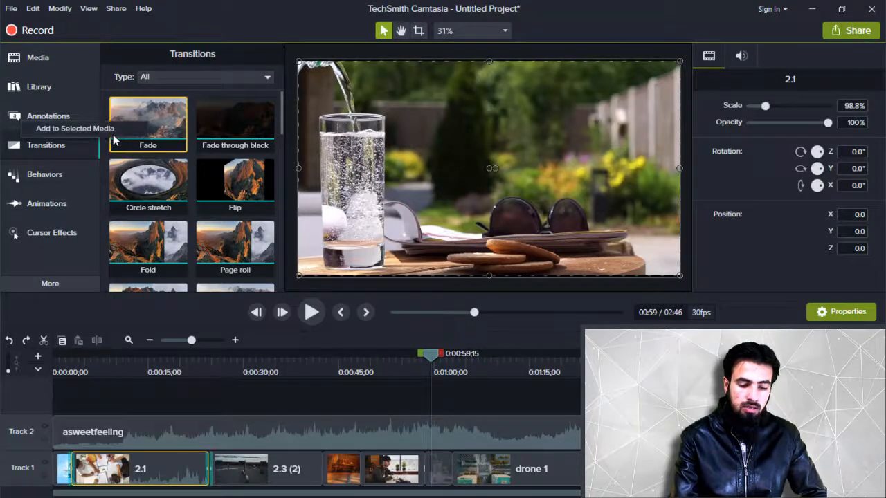
mouse_move(114, 139)
left_mouse_down()
mouse_move(108, 213)
mouse_move(144, 374)
mouse_move(84, 471)
left_mouse_up()
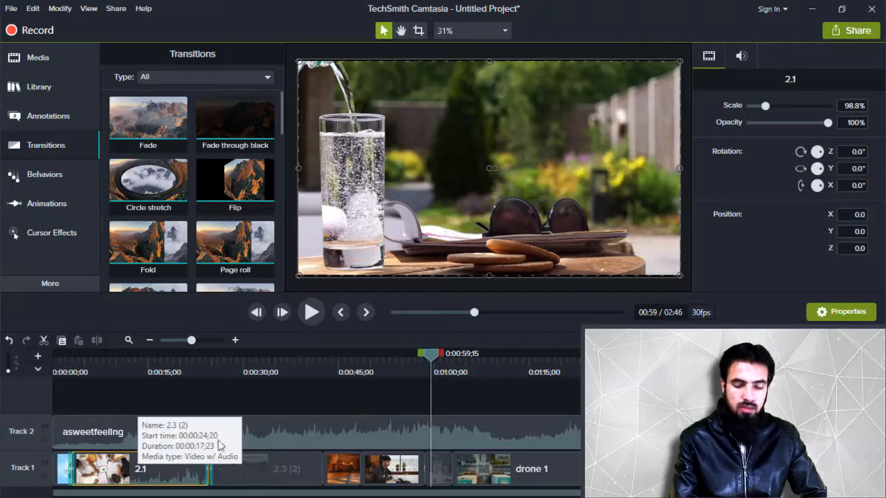
left_click(184, 397)
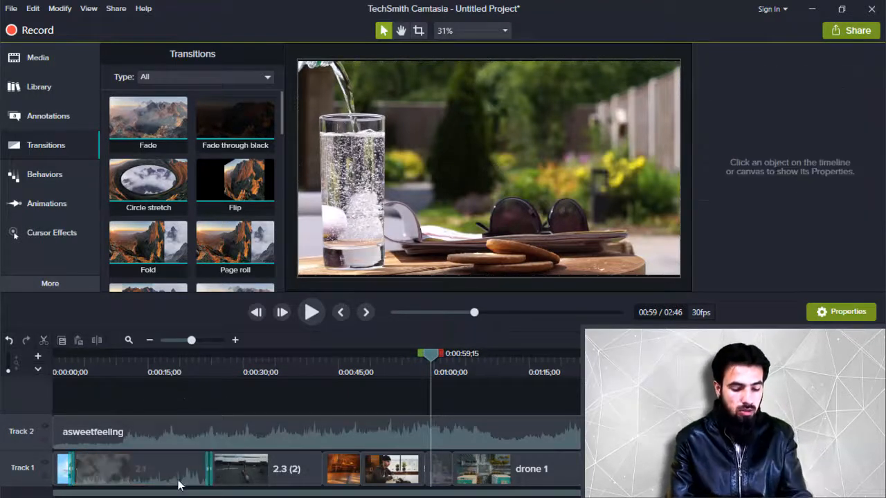
Step: Undo the Fade on the 2.1 clip, and add the Fade transition to both ends of clip 5
left_click(266, 469)
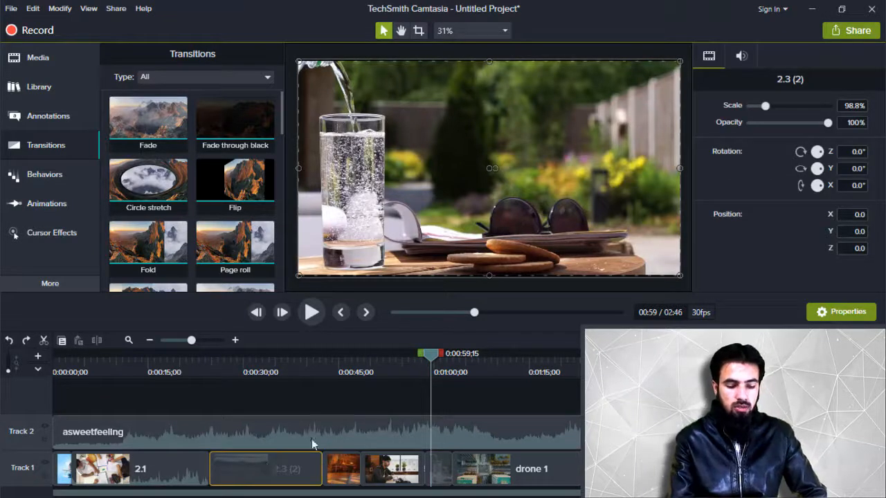
left_click(372, 472)
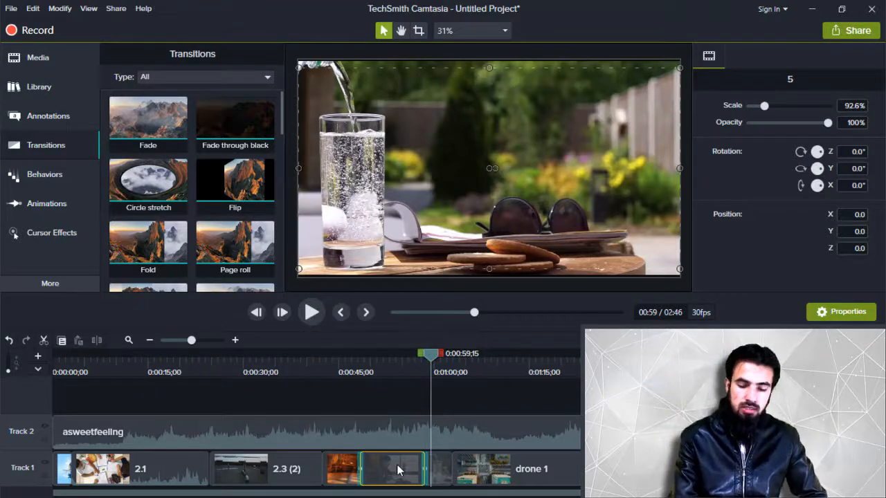
left_click(404, 475)
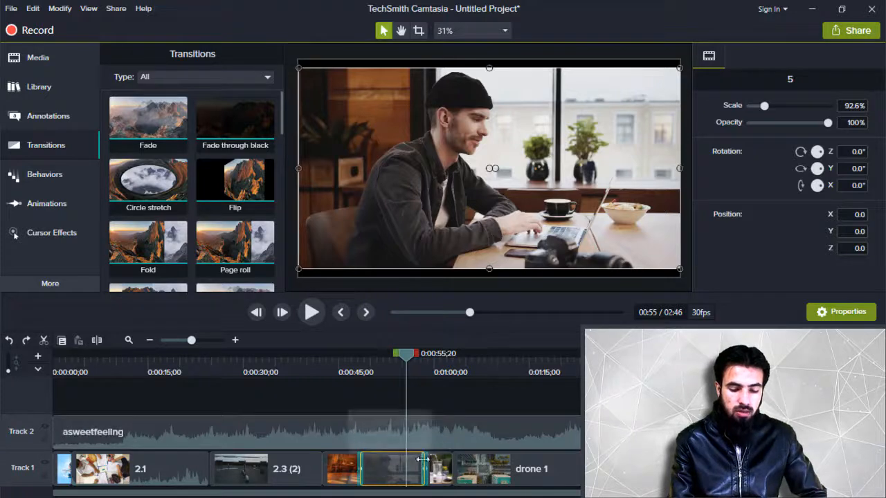
Step: Select the Fade transition after clip 5 and check which transition types it can be changed to
left_click(423, 468)
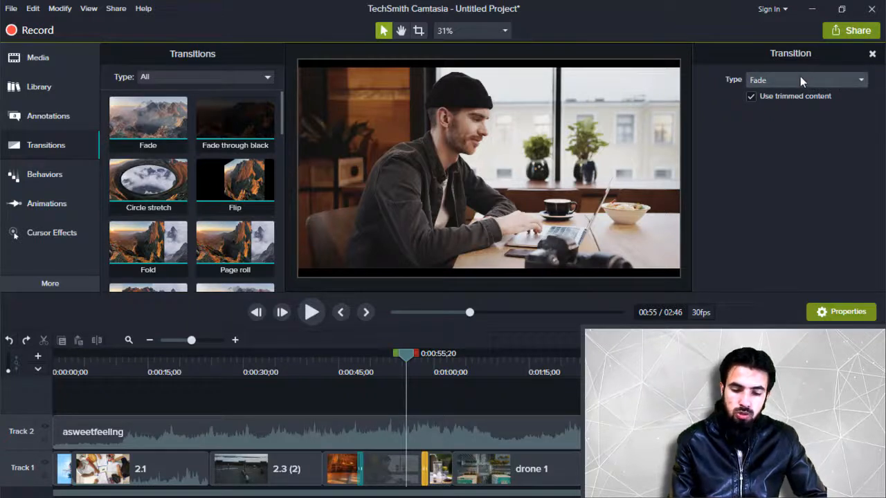
left_click(846, 80)
mouse_move(836, 95)
left_click(667, 97)
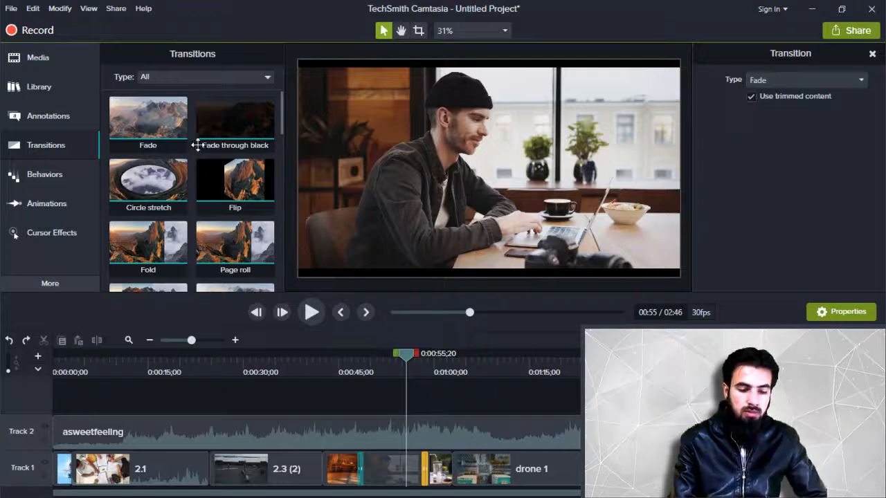